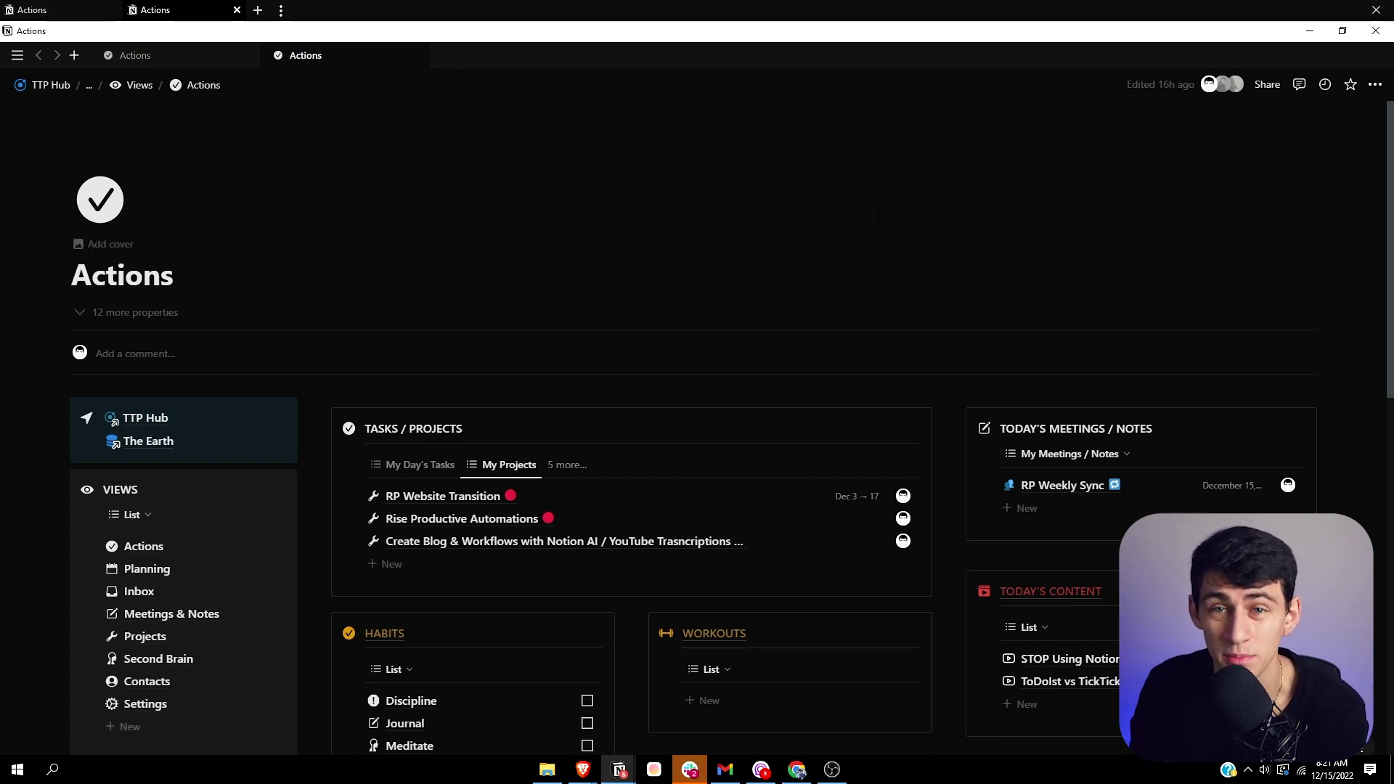
Give the My Projects view tab a wrench icon.
left_click(510, 465)
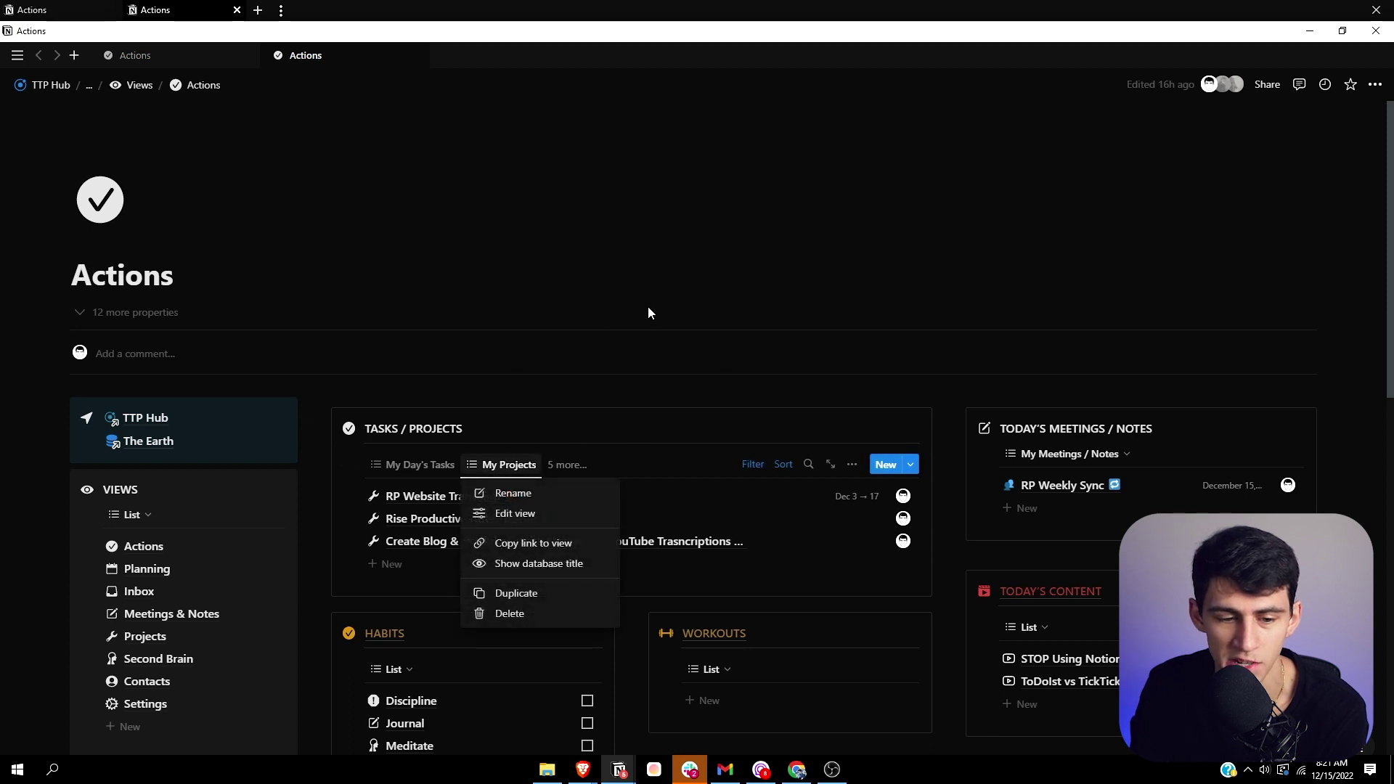
left_click(502, 513)
left_click(727, 524)
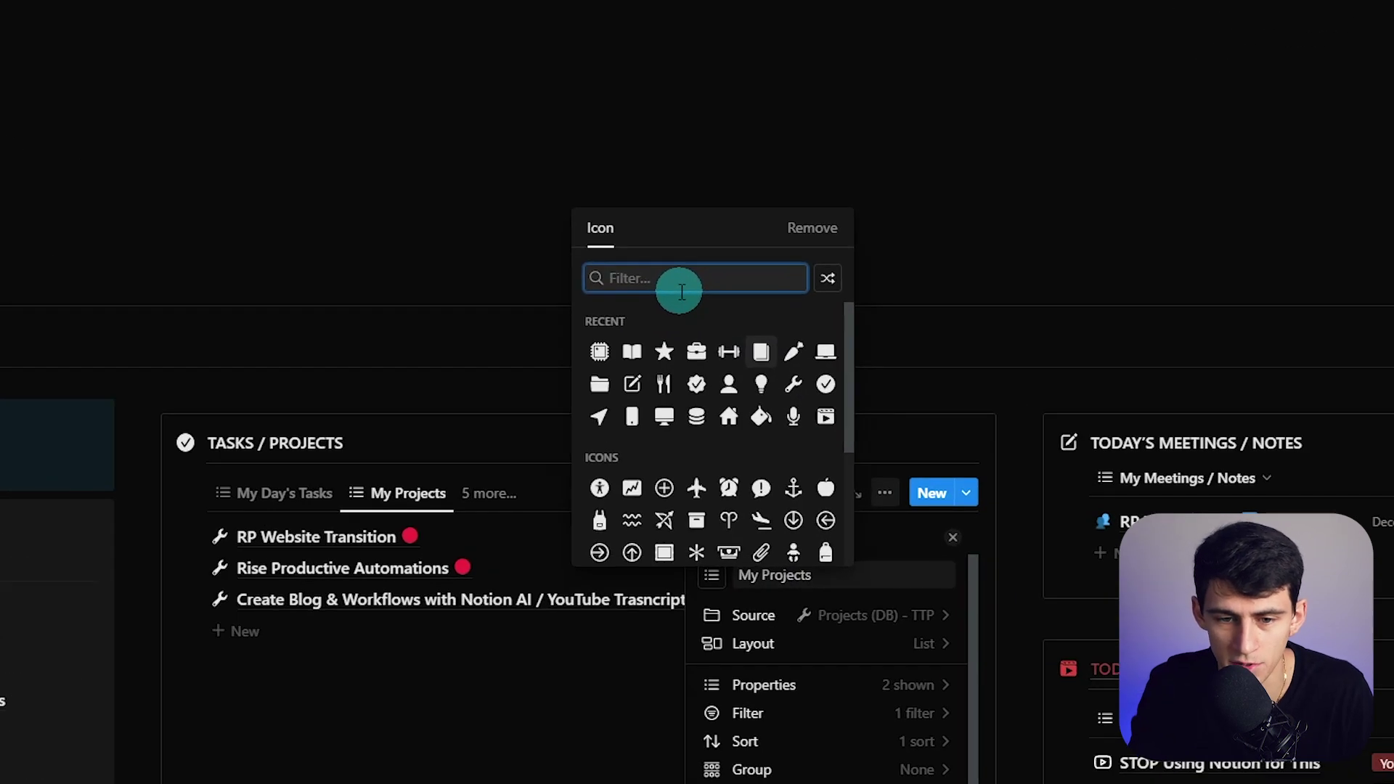
type("wrench")
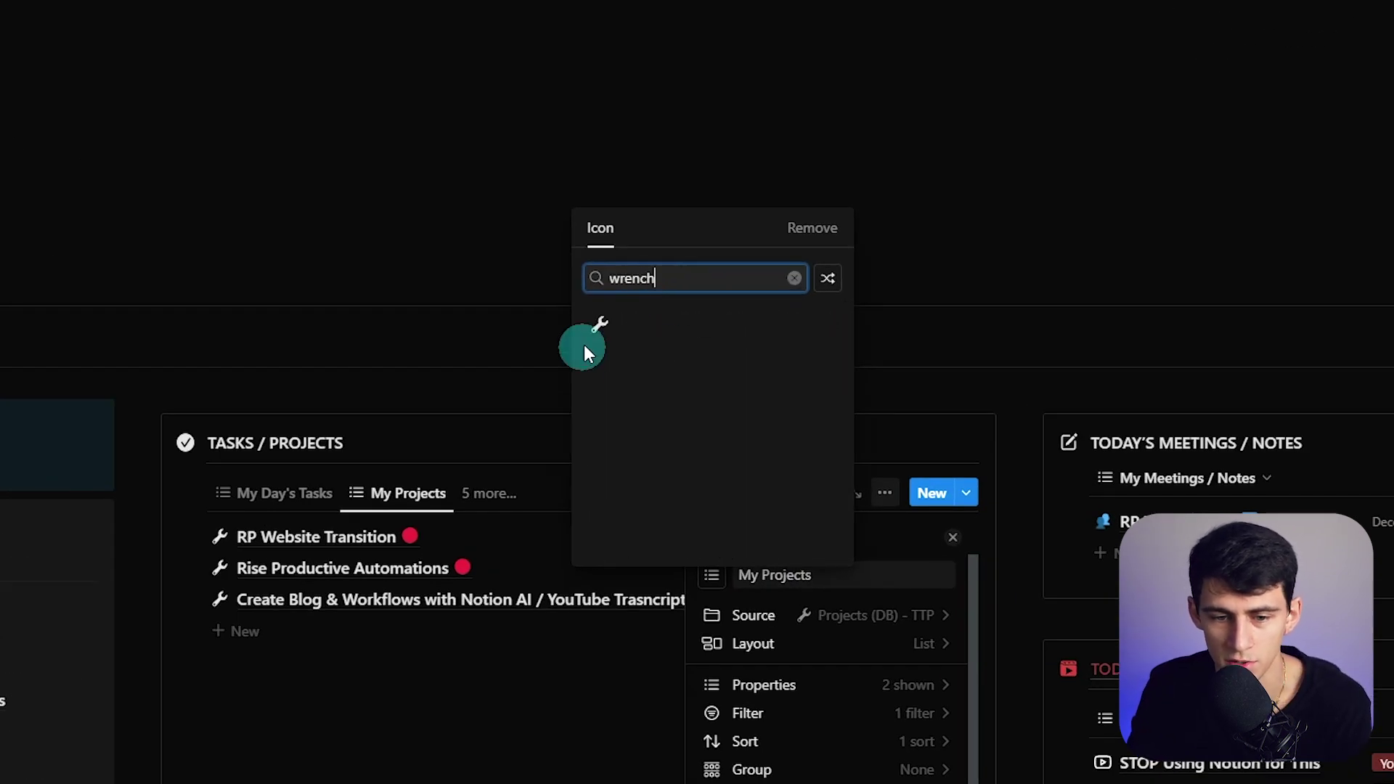
left_click(600, 325)
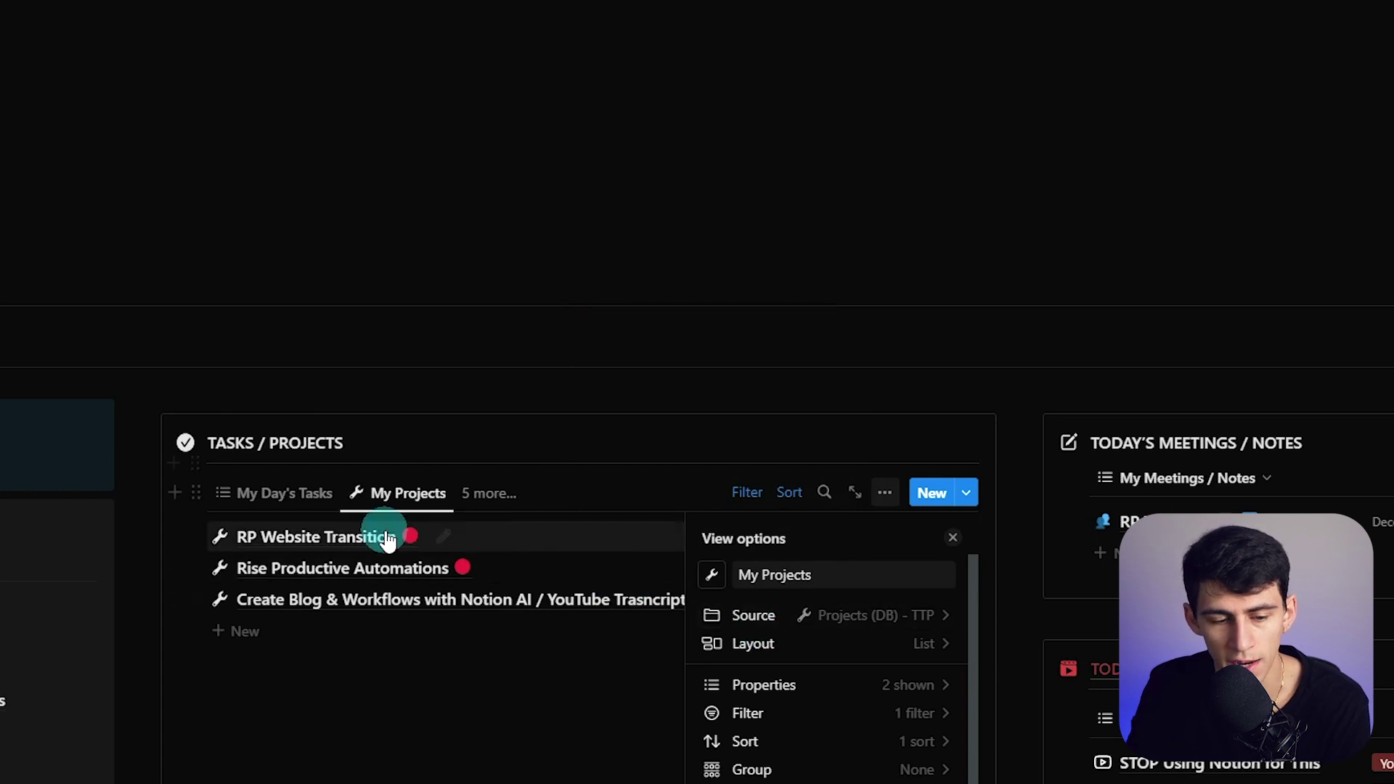
Give the My Day's Tasks view tab a check-mark icon, then compare both views.
left_click(231, 495)
left_click(227, 500)
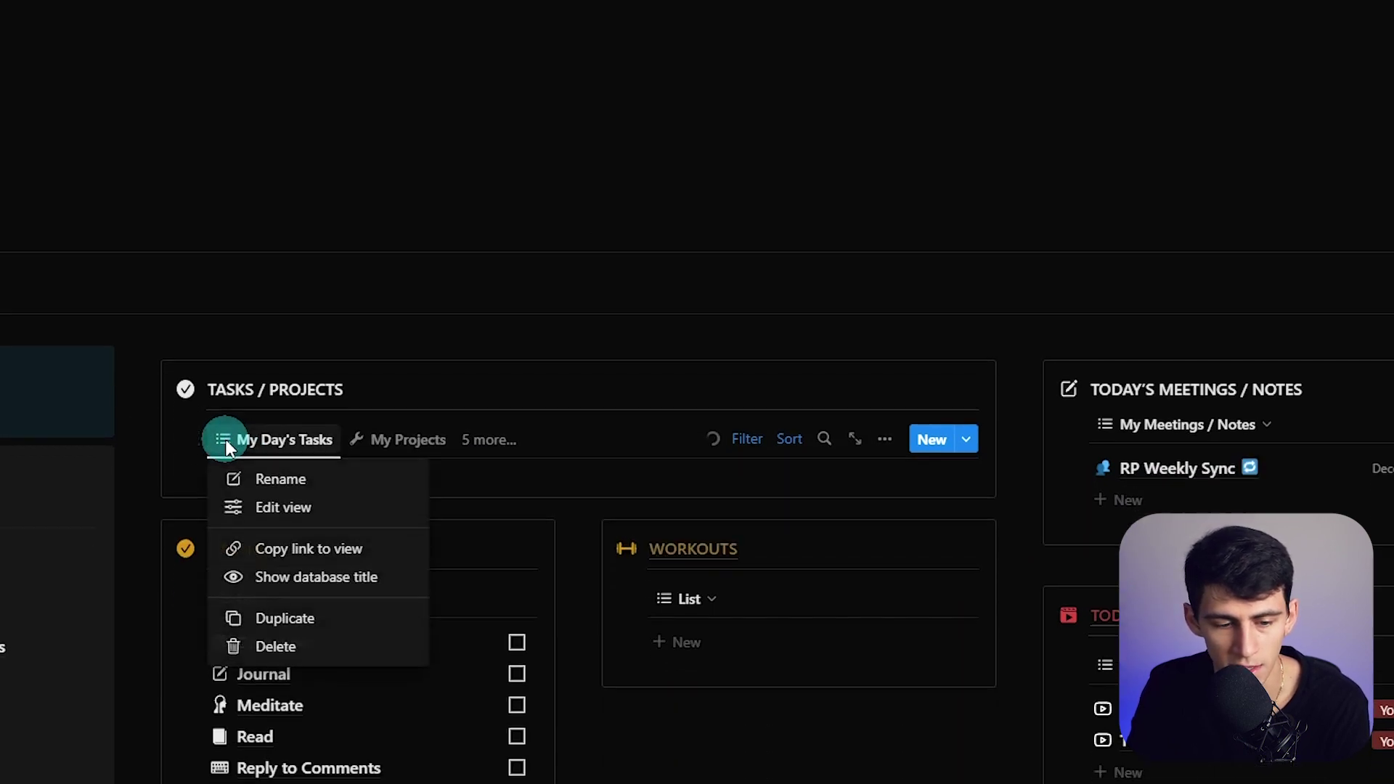
left_click(265, 563)
type("check")
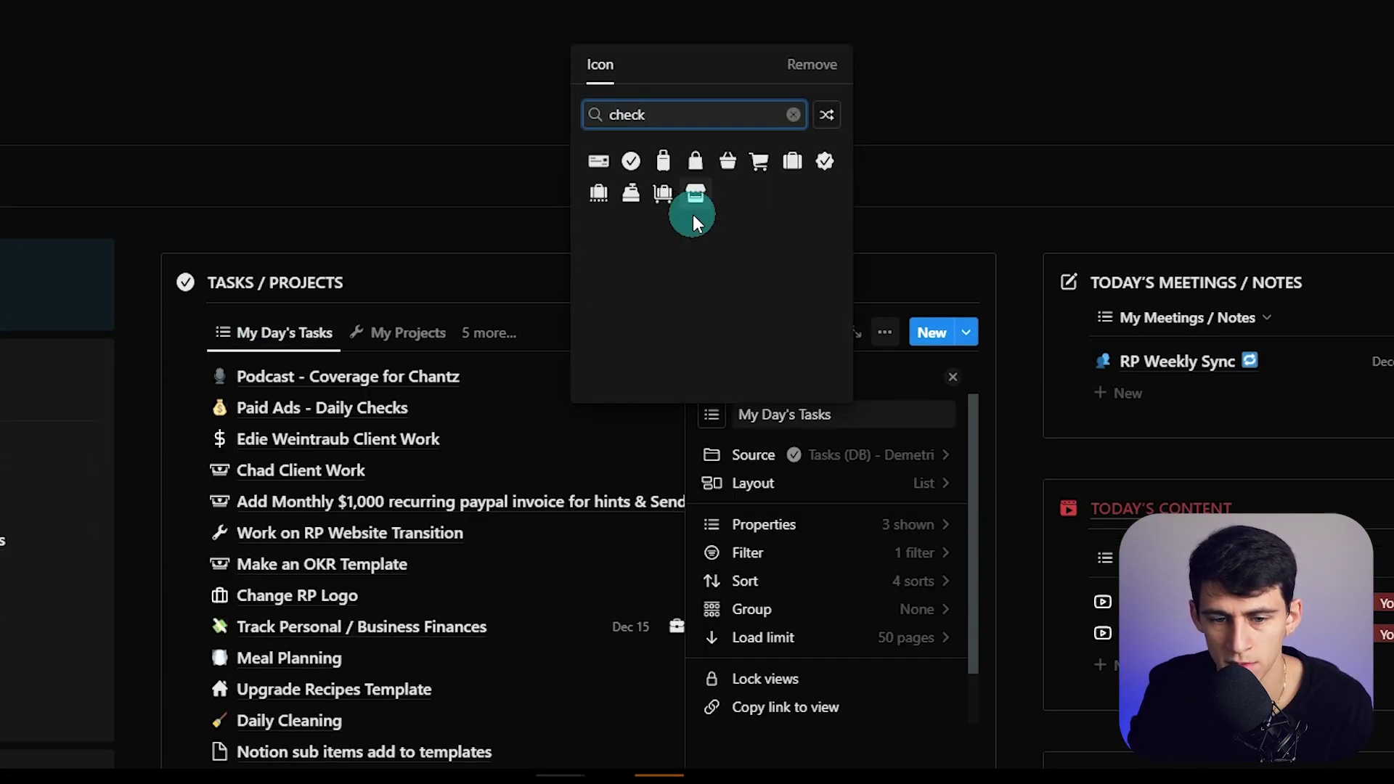
left_click(630, 161)
left_click(394, 244)
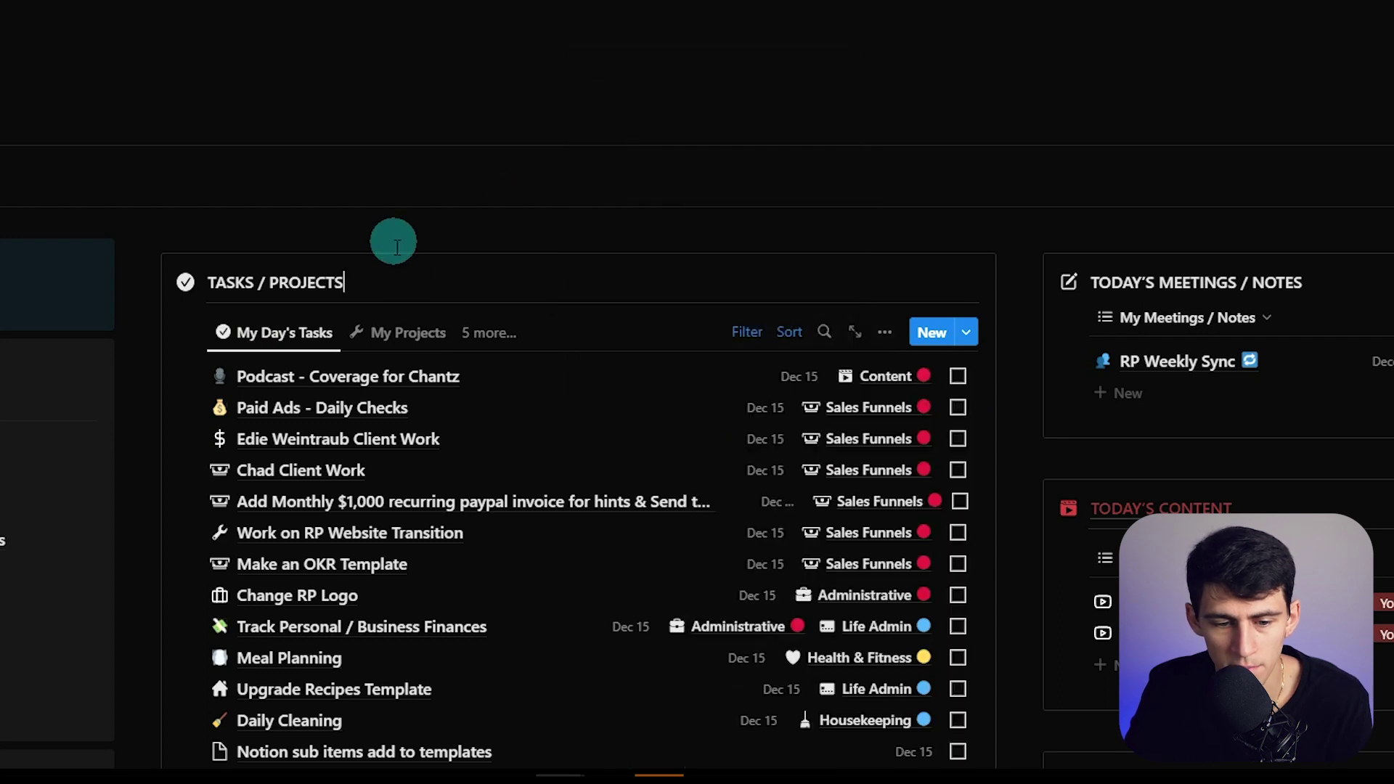
left_click(398, 333)
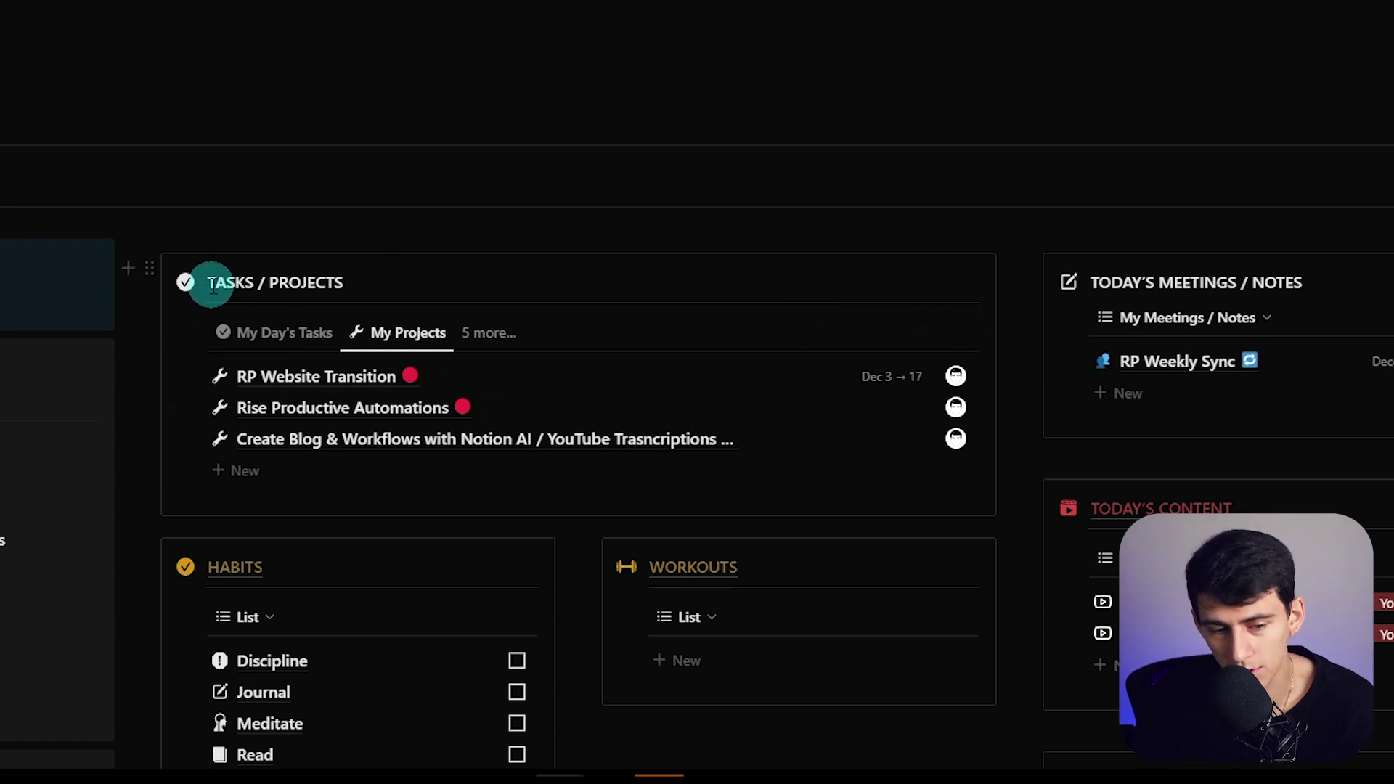
left_click(276, 333)
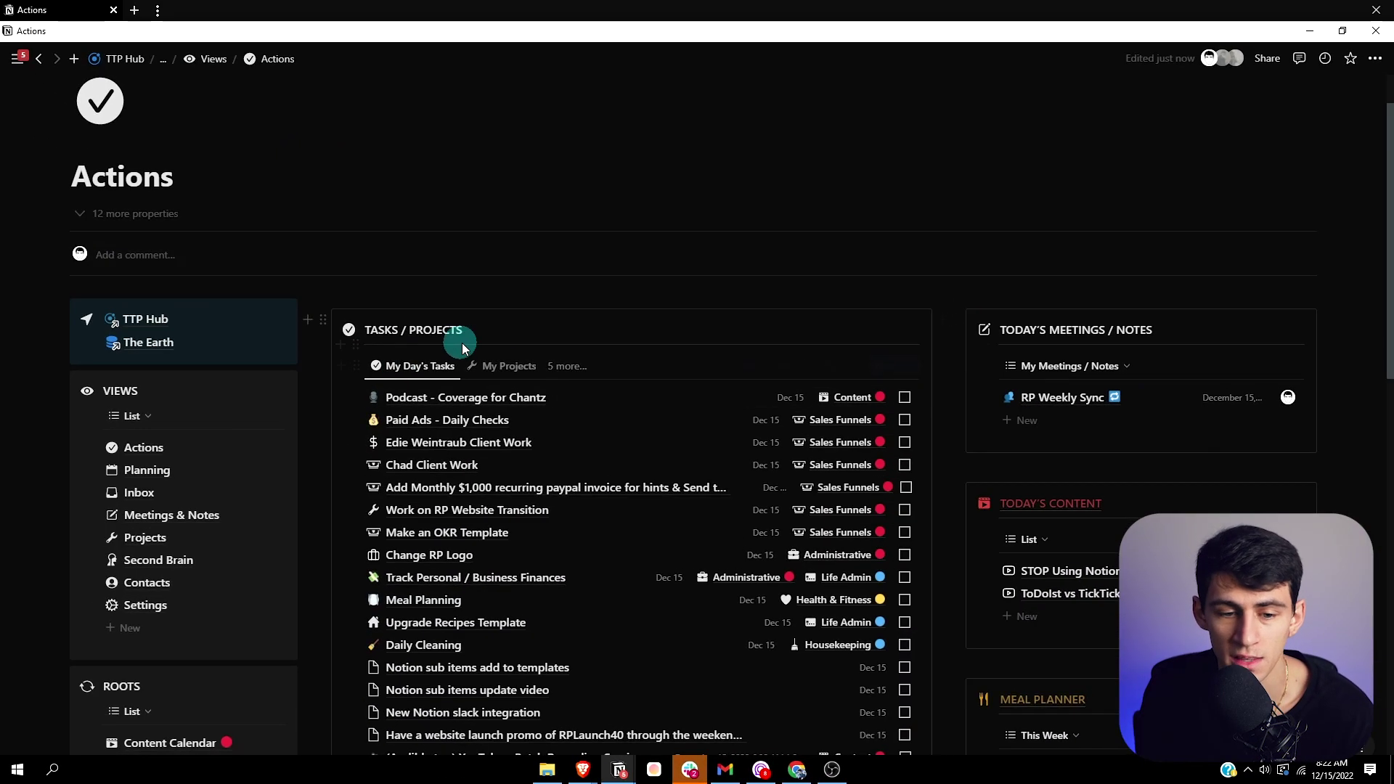
Open the Meetings & Notes page and switch the grouped notes to My Week's Meetings / Notes.
left_click(508, 366)
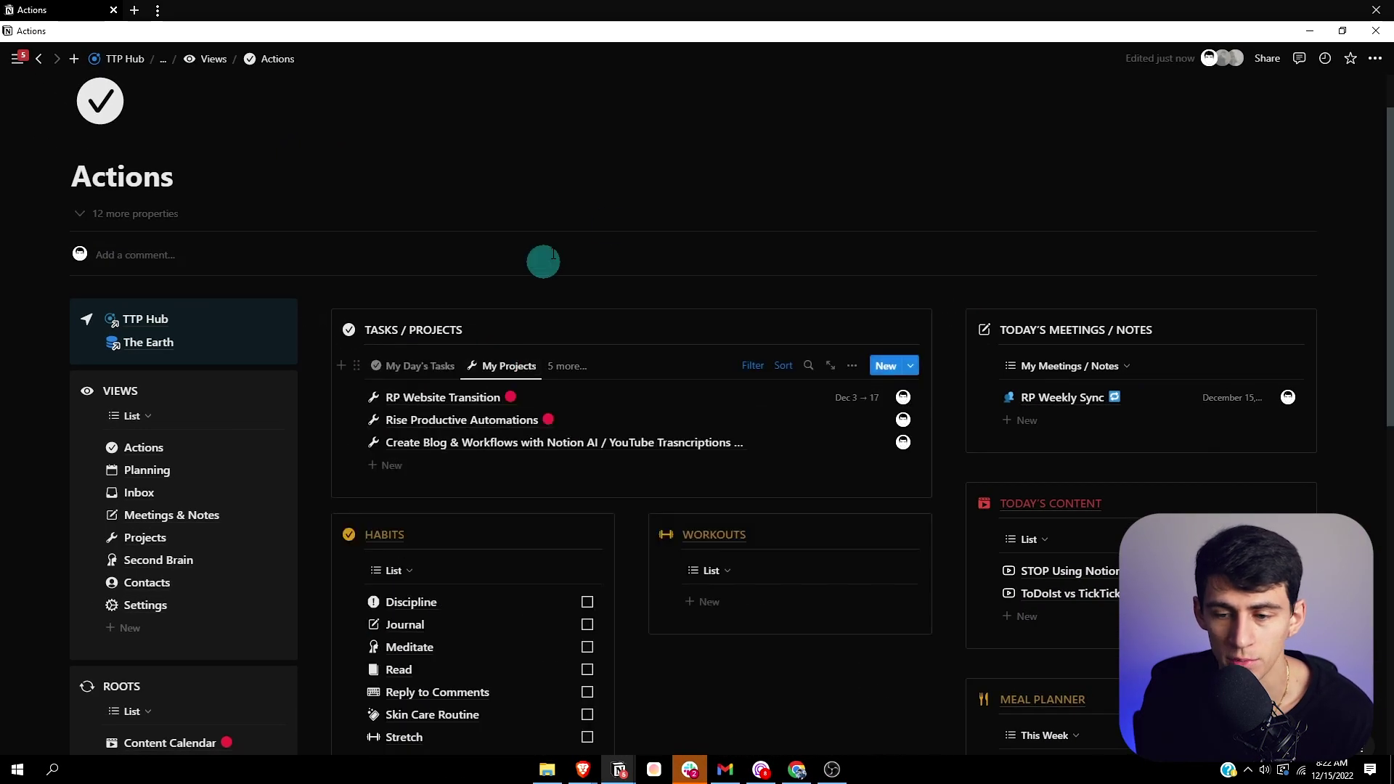
left_click(145, 514)
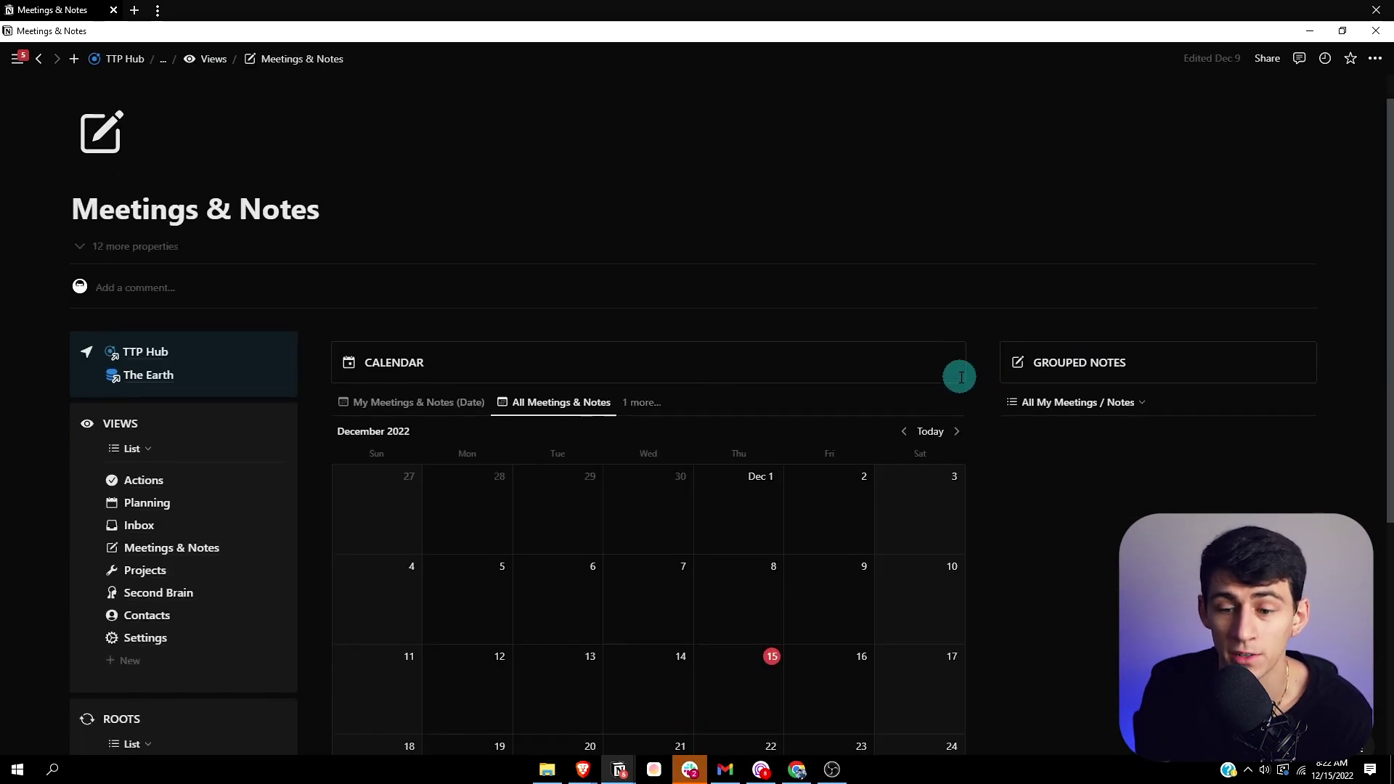
scroll(958, 377, "down", 1)
left_click(1092, 369)
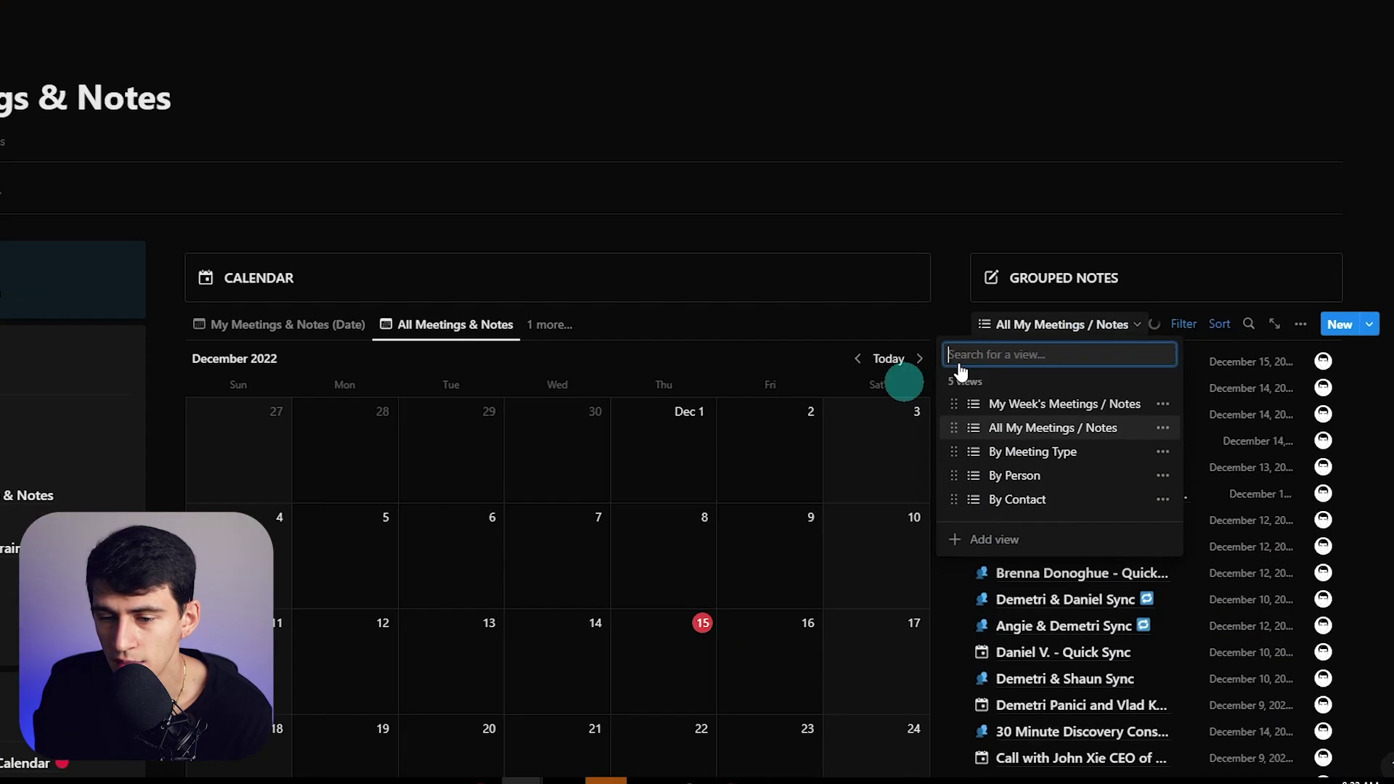
left_click(1054, 395)
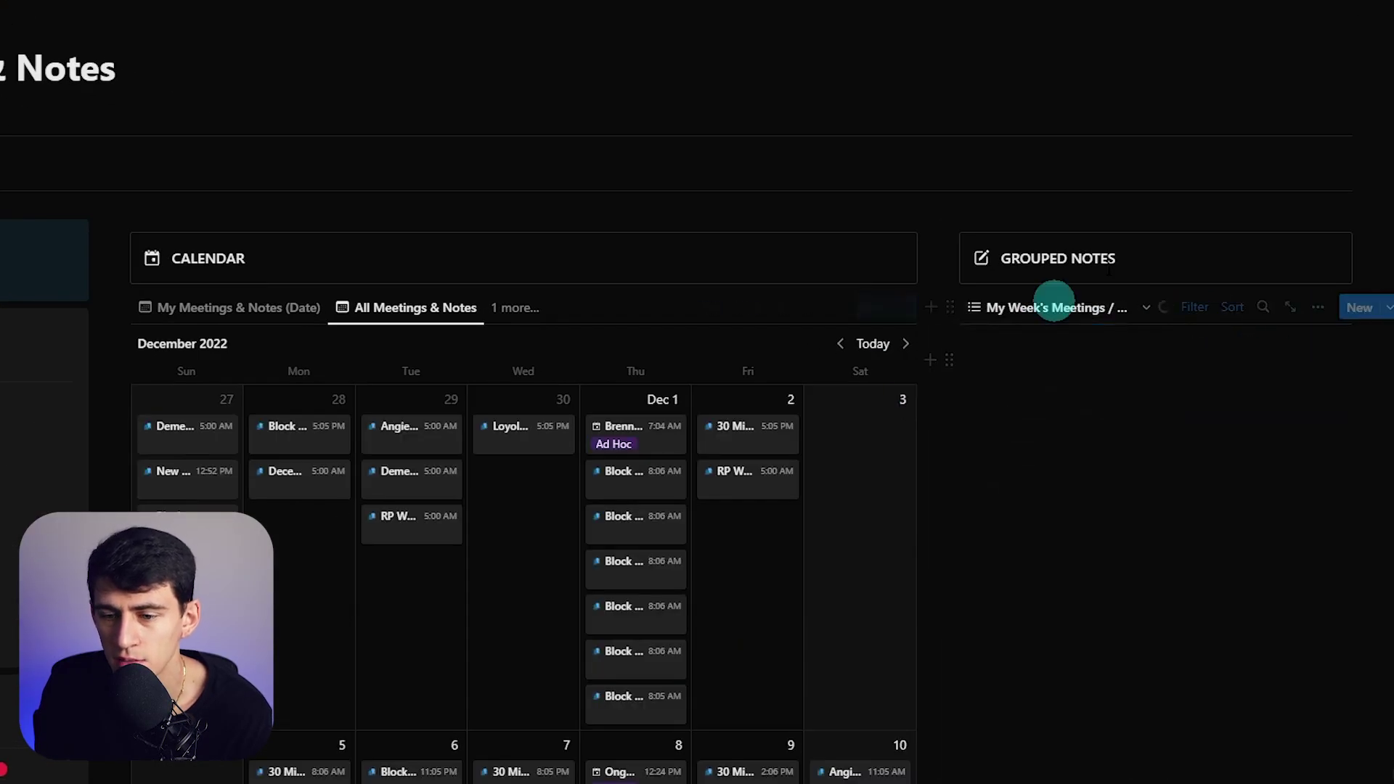
Review the three filter rules on the grouped notes, then open Meal Planner in a new tab.
left_click(1192, 308)
left_click(1150, 356)
left_click(1150, 355)
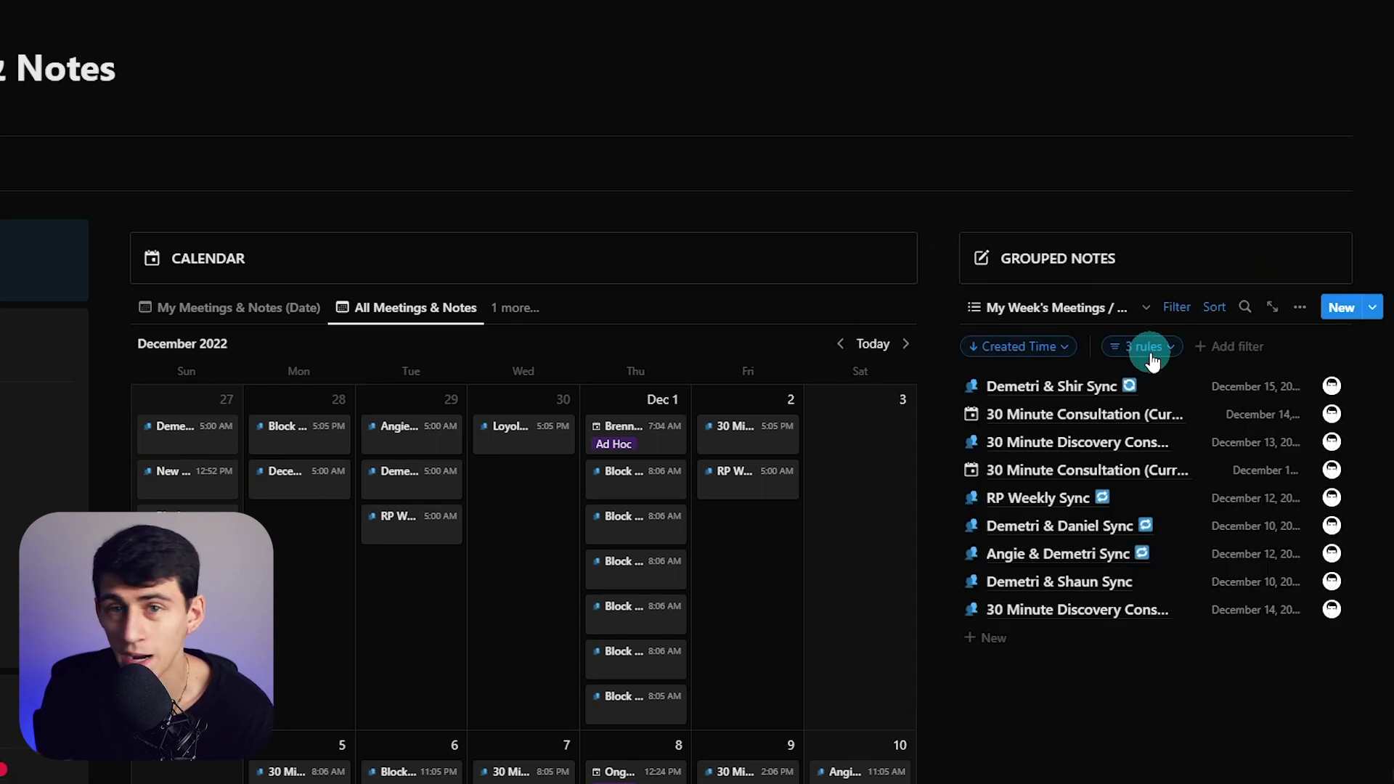
scroll(784, 398, "down", 6)
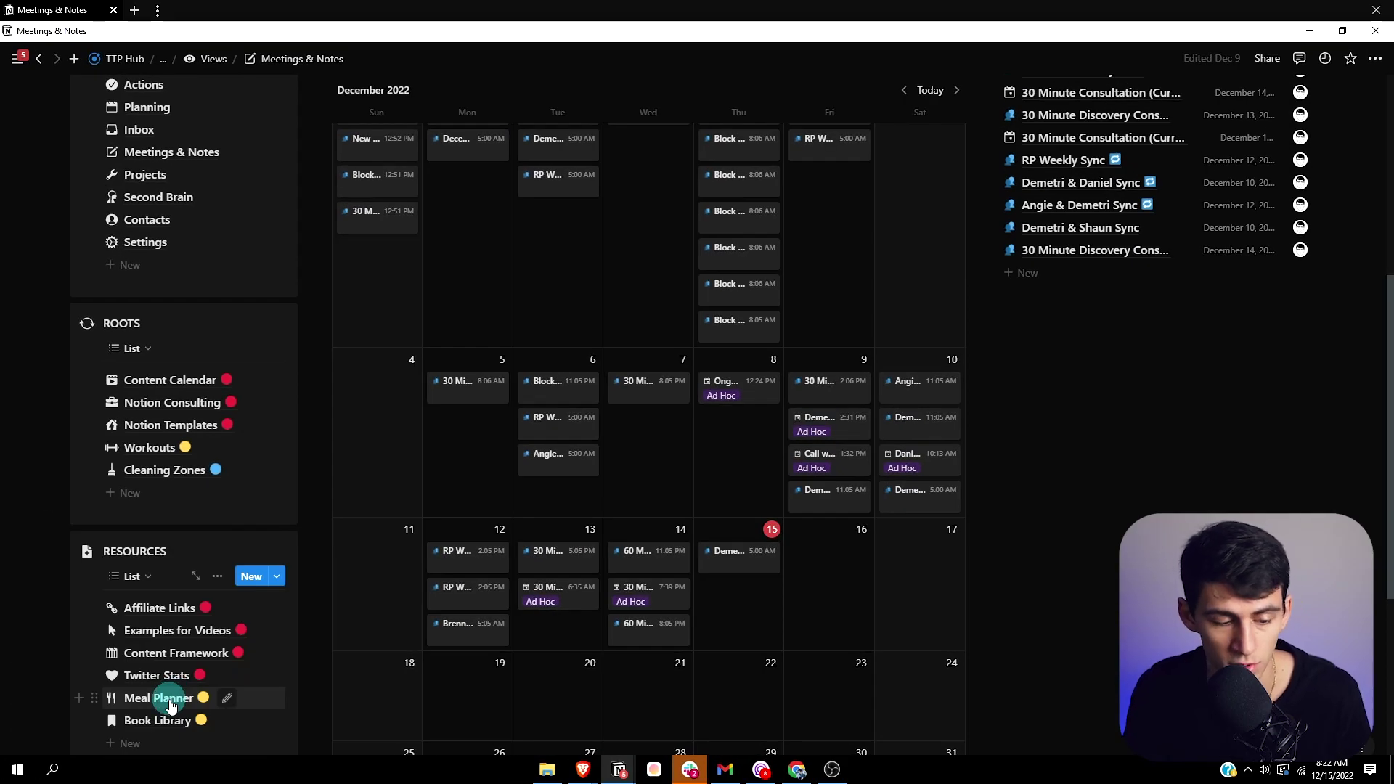
left_click(170, 701, "ctrl")
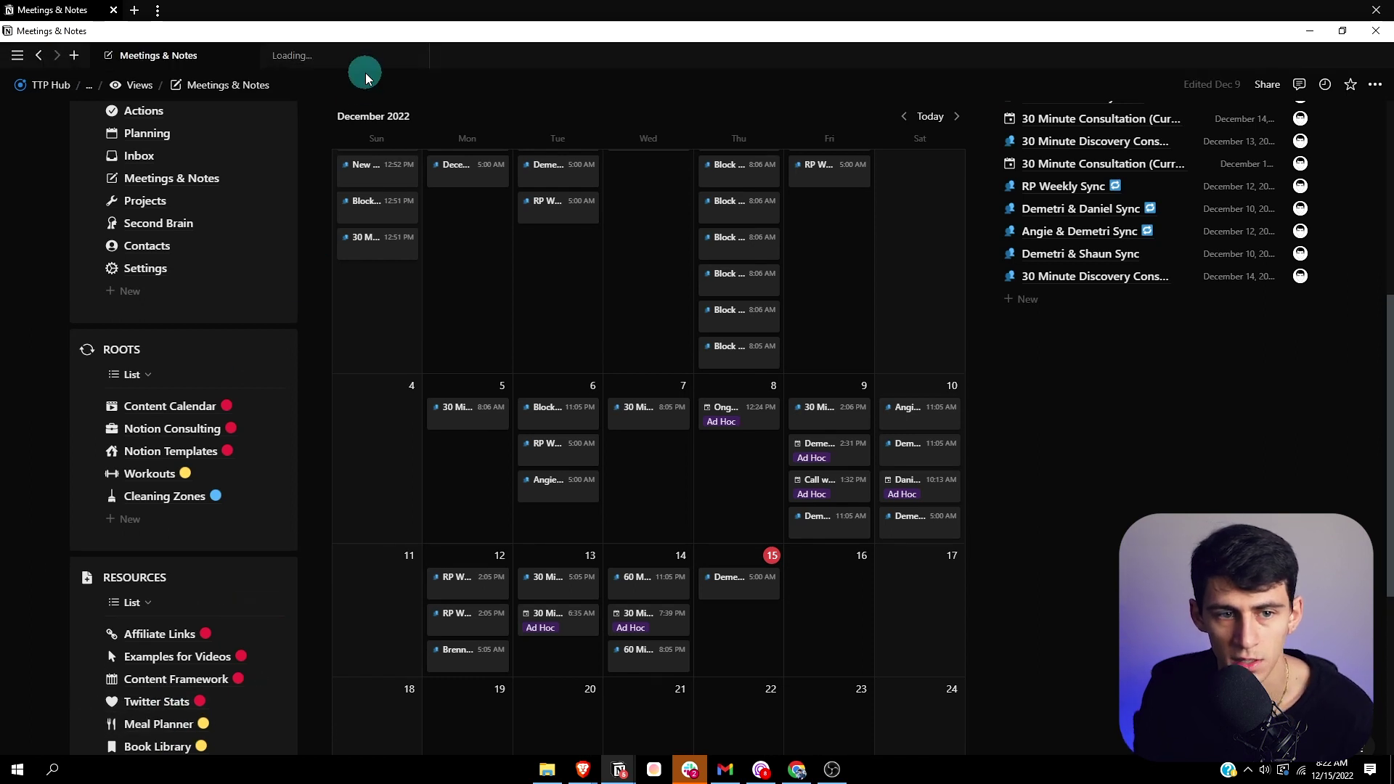
On the Meal Planner page, collapse the MEAL PLANNER section and expand MEAL CALENDAR.
left_click(360, 64)
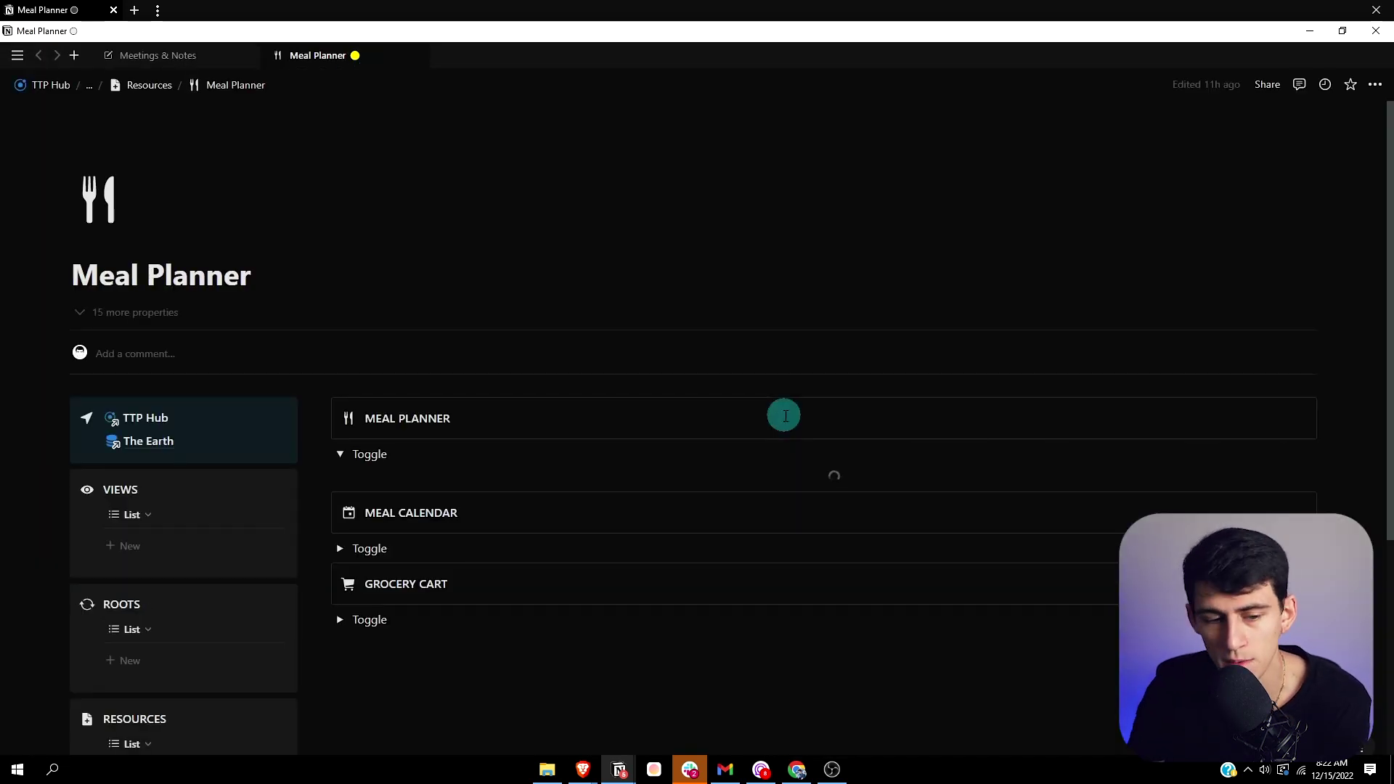
left_click(340, 474)
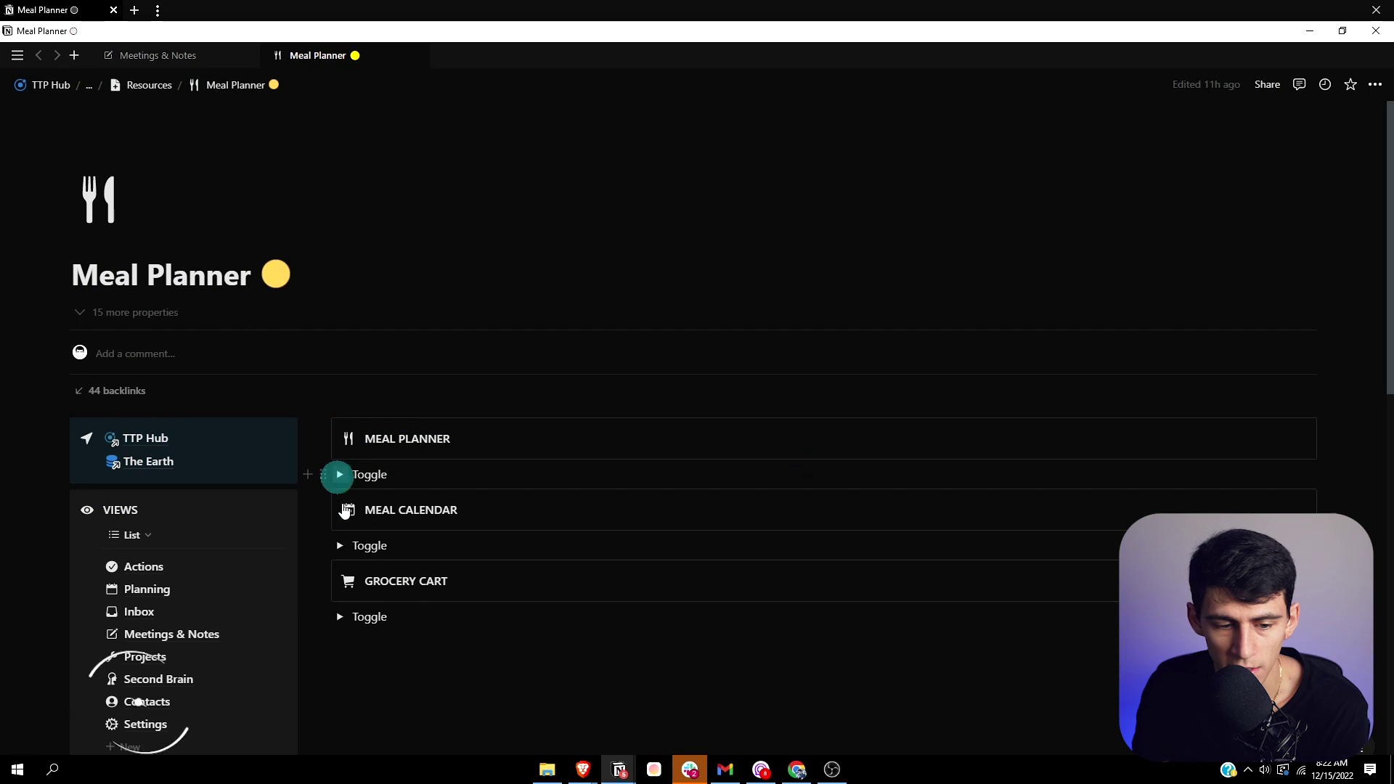
left_click(340, 545)
scroll(383, 550, "down", 2)
Inspect the This Week? formula on the December 15 Day of Food entry.
left_click(995, 700)
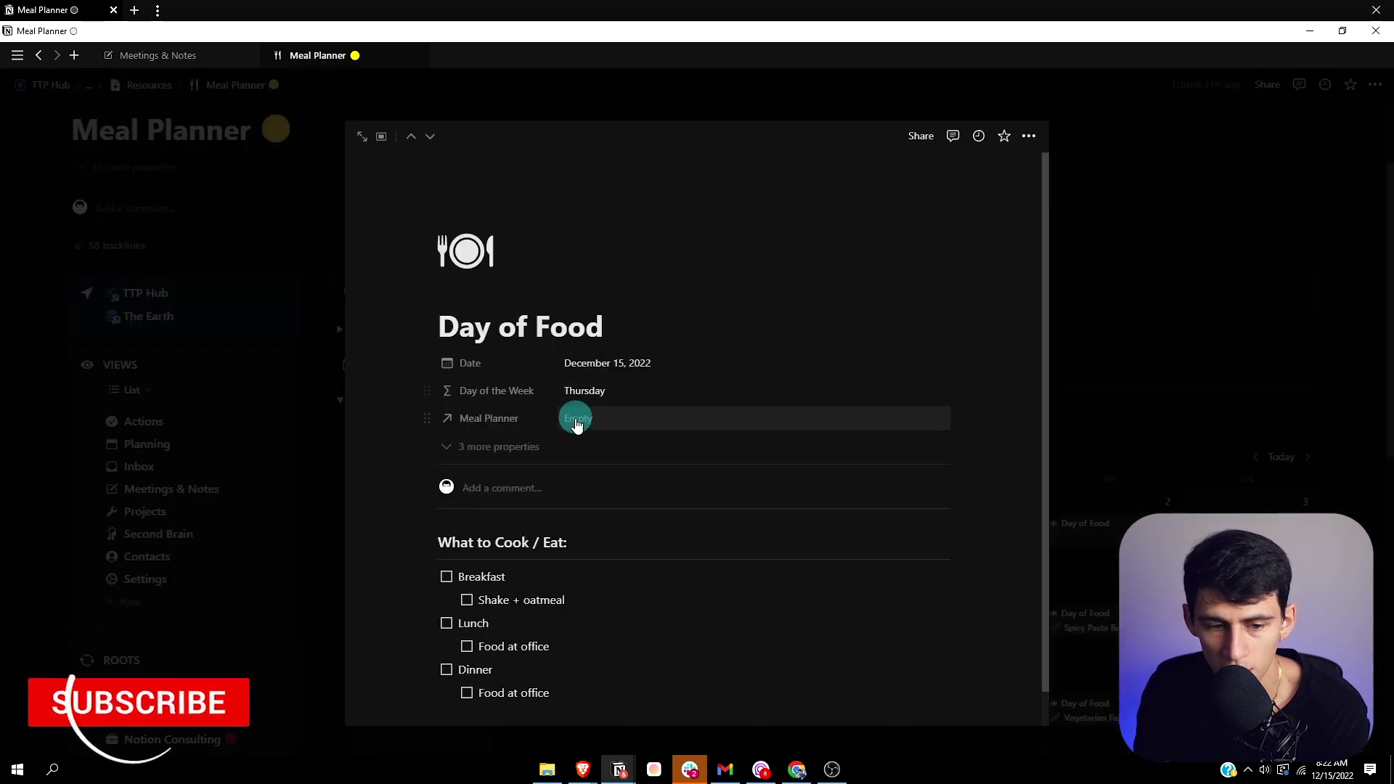
left_click(528, 451)
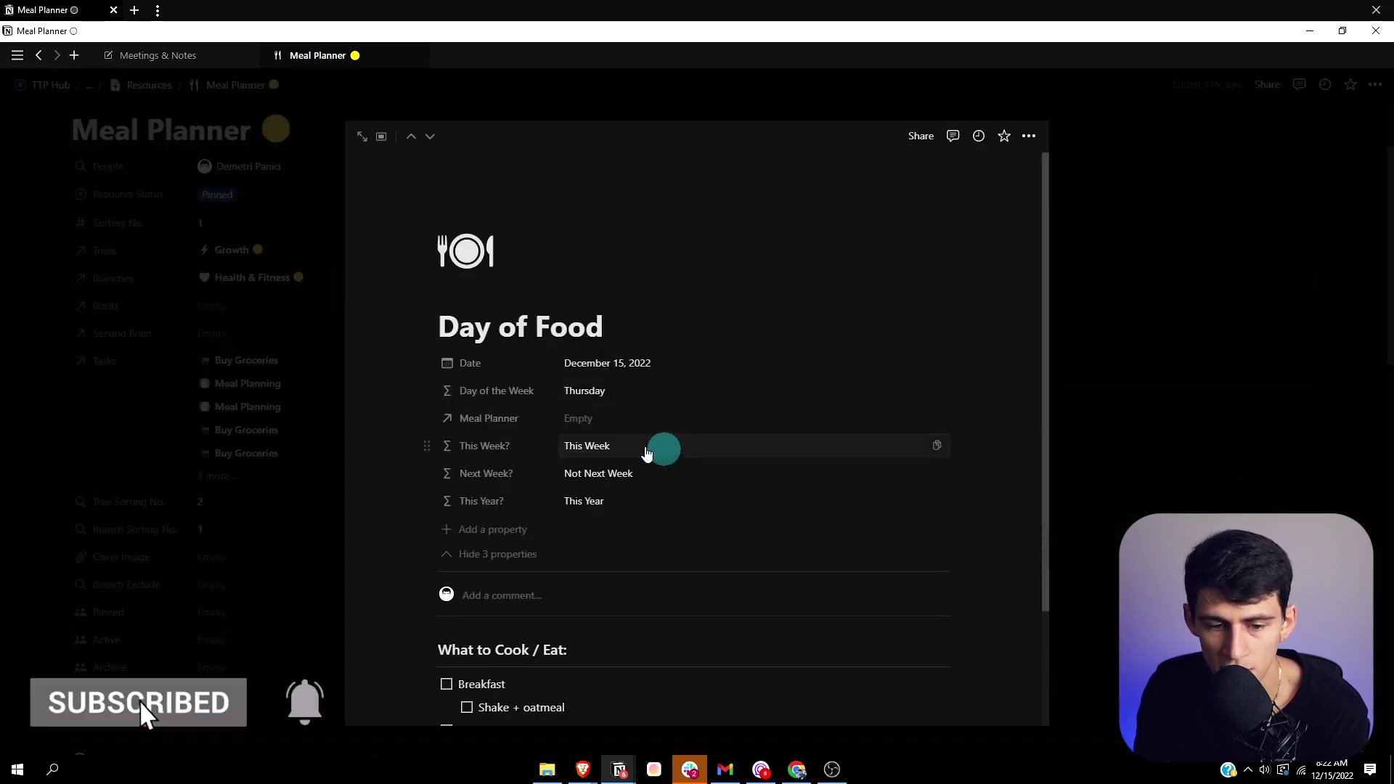
left_click(657, 446)
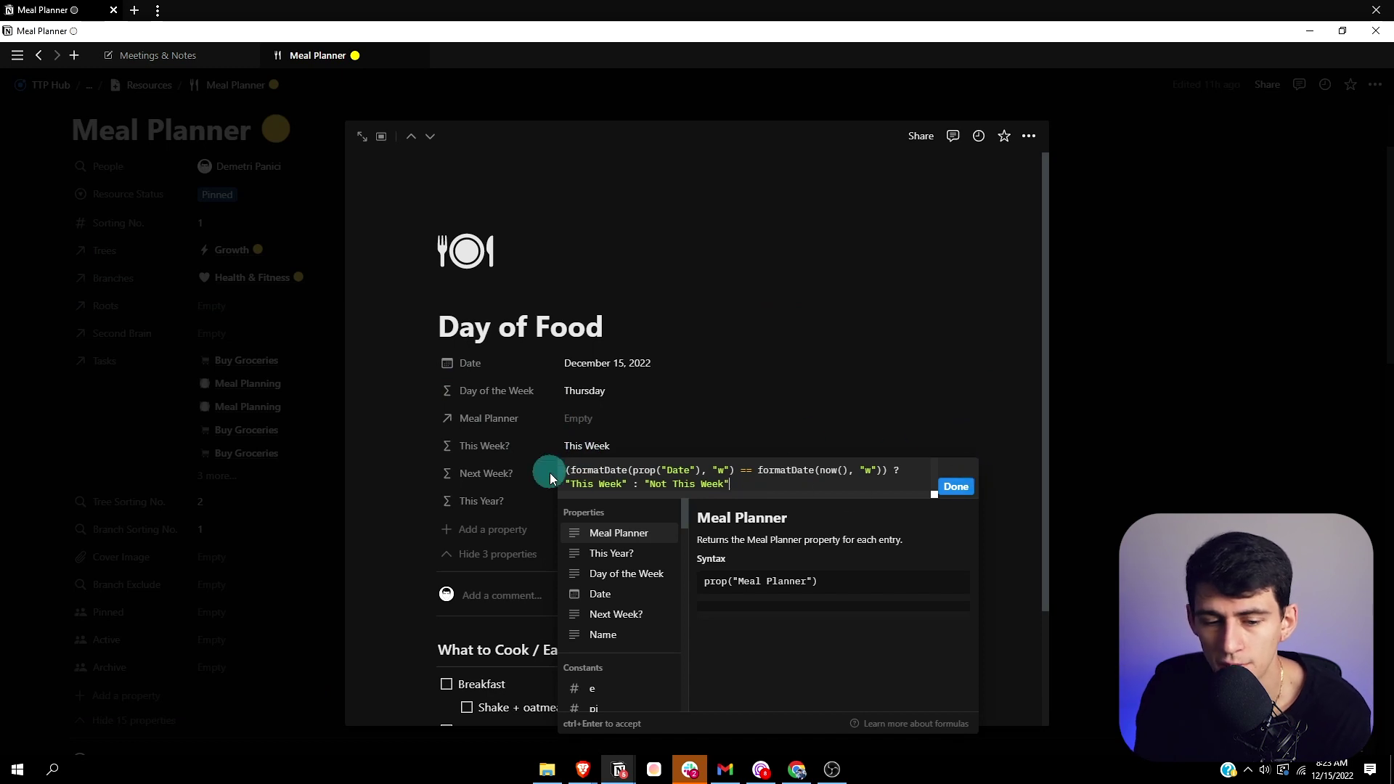
left_click(955, 487)
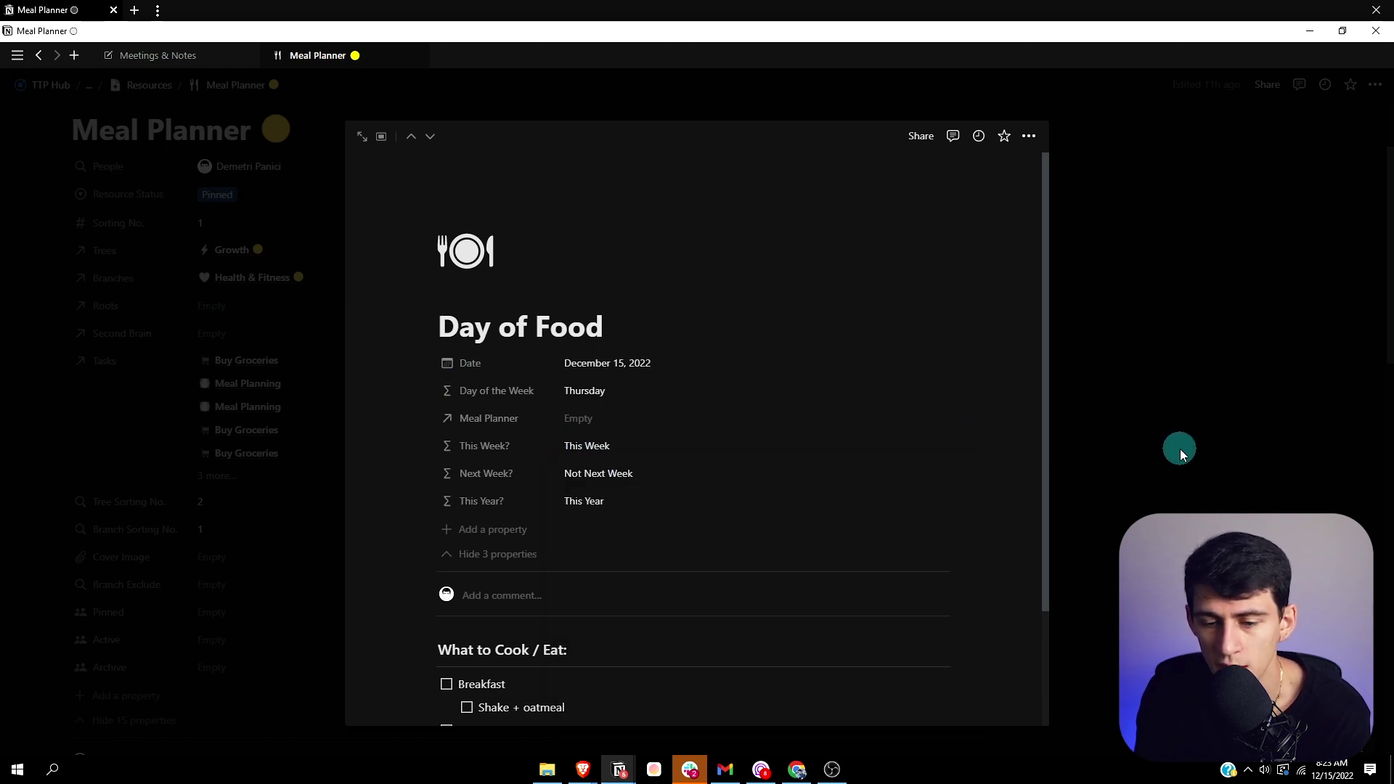
left_click(1186, 479)
scroll(1186, 479, "down", 15)
scroll(1129, 249, "up", 2)
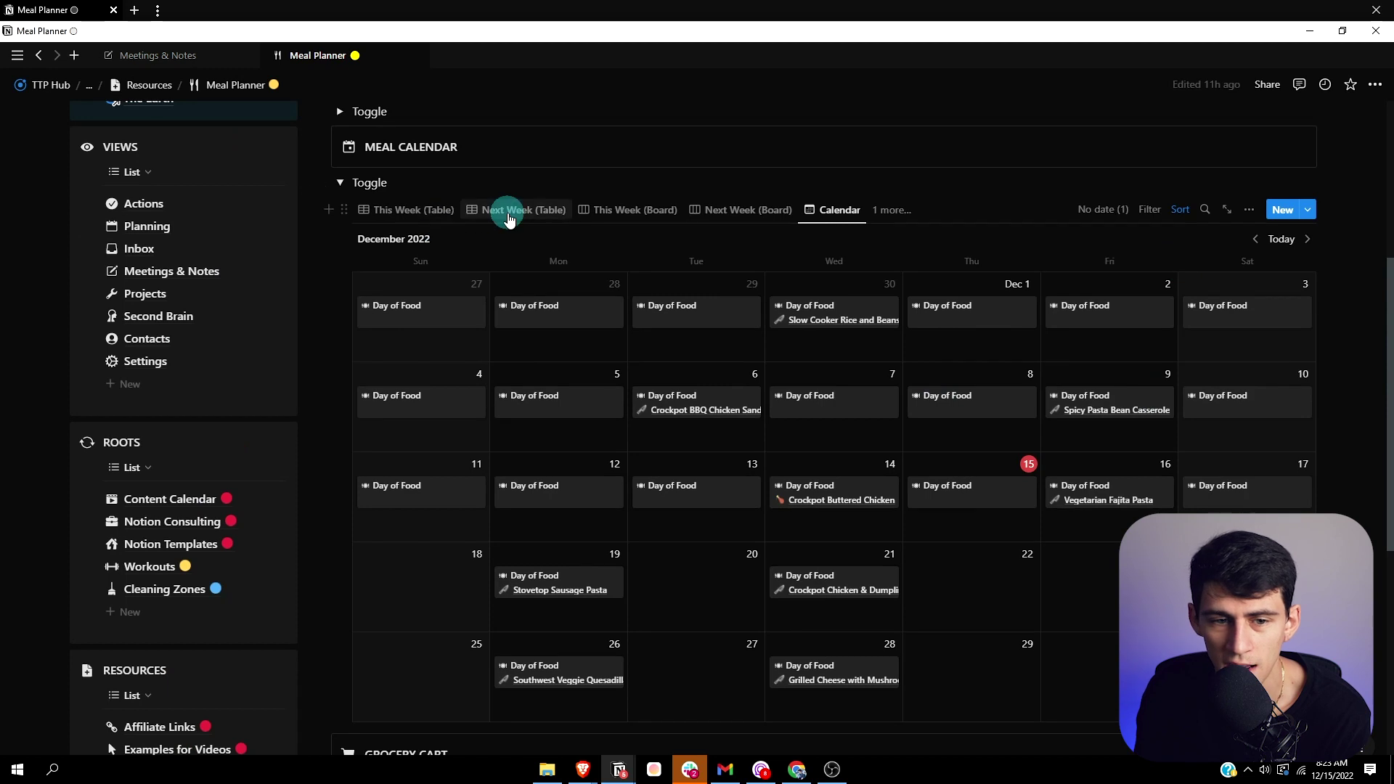
Show the This Week (Table) view of the meal calendar and review its two filter rules.
left_click(395, 215)
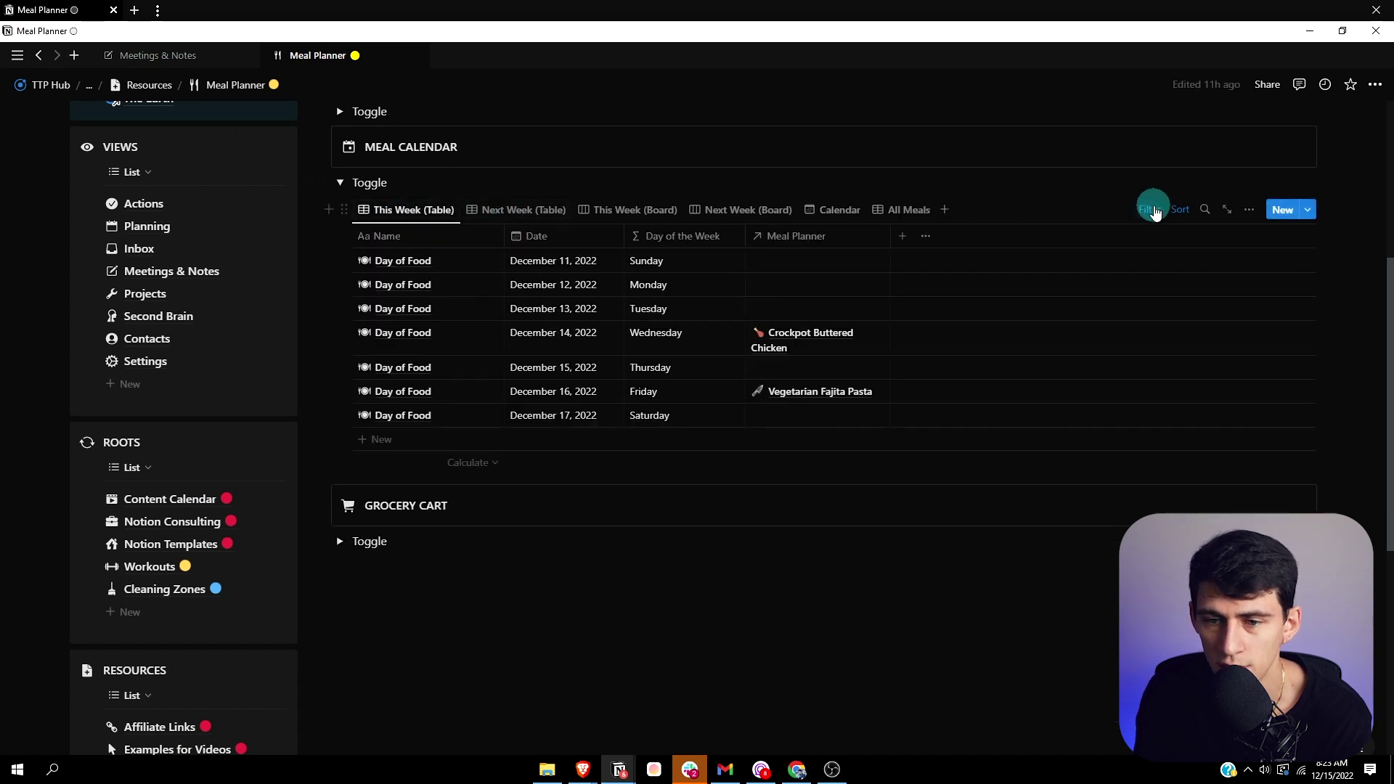
left_click(1149, 209)
left_click(459, 241)
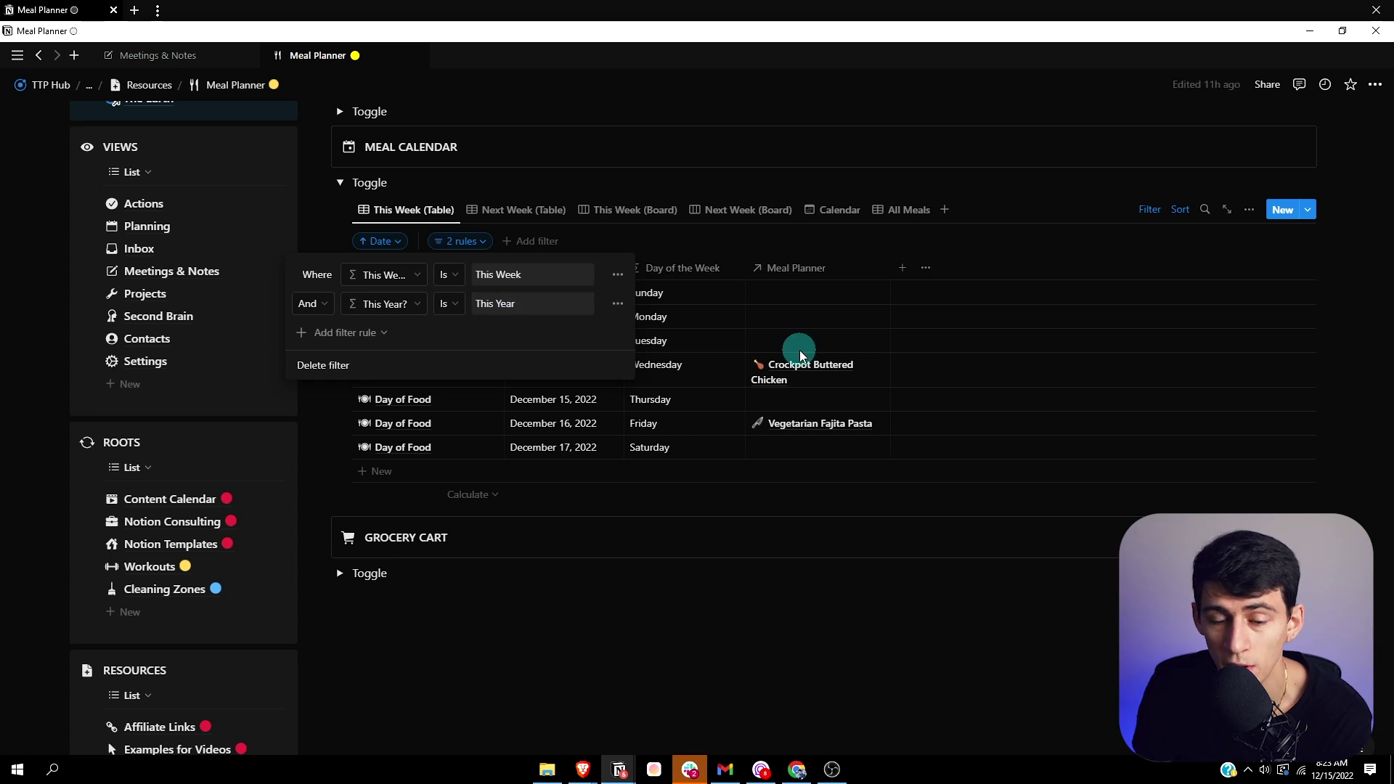
left_click(831, 343)
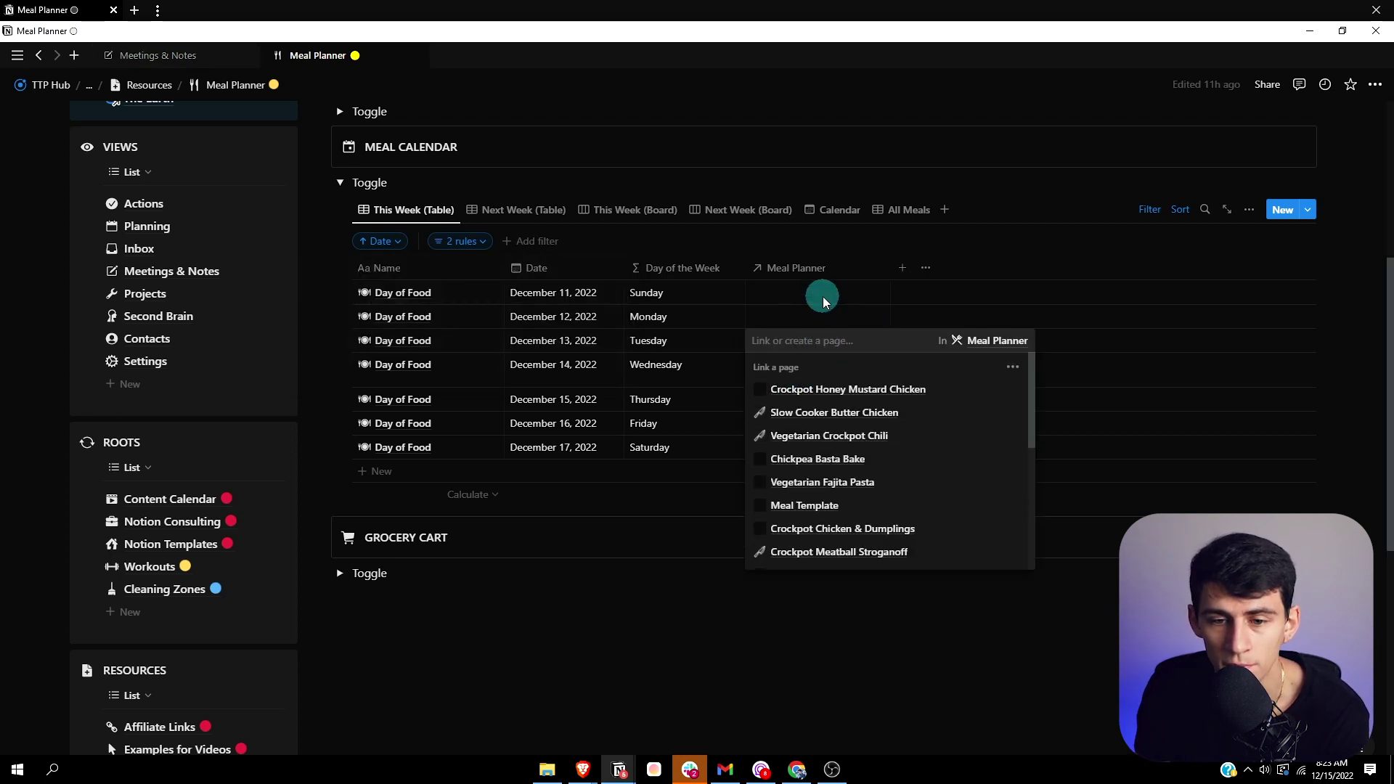
key("Escape")
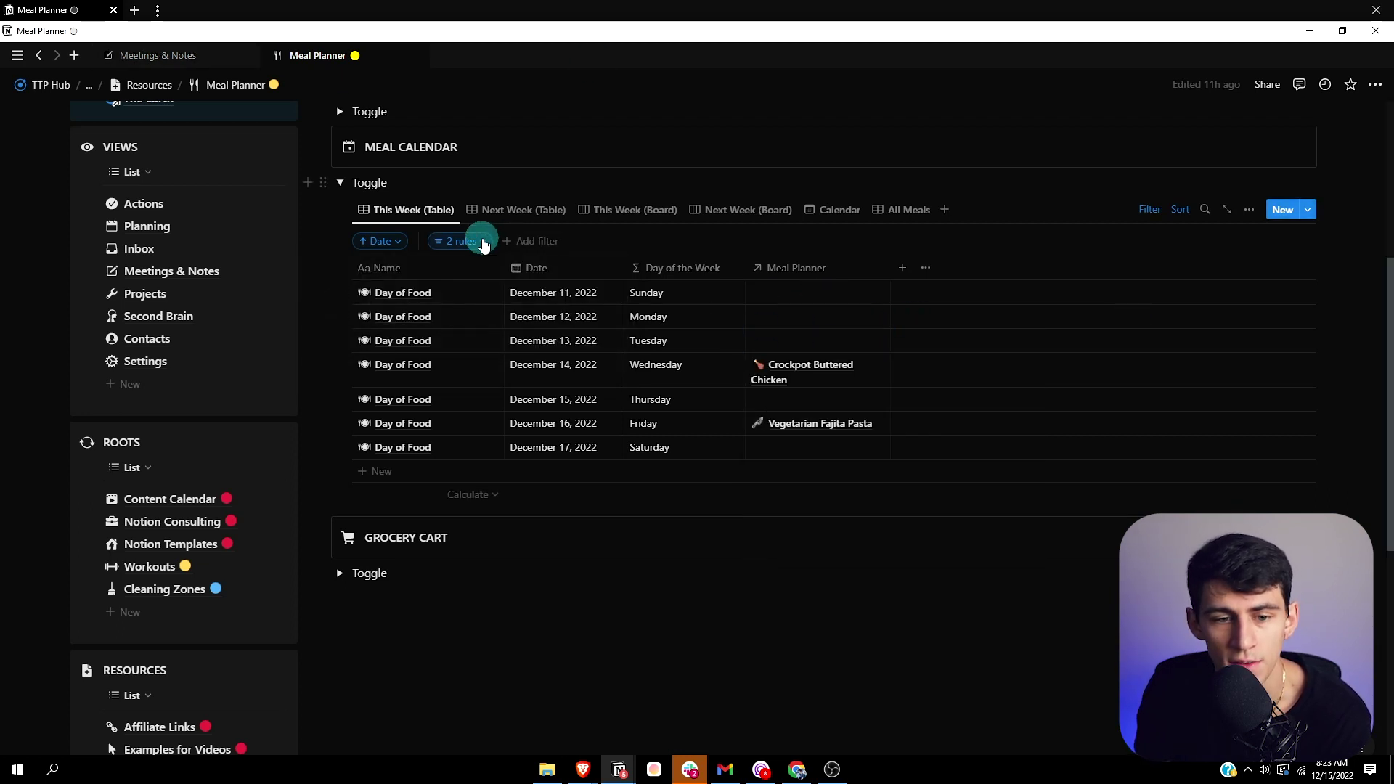
left_click(465, 241)
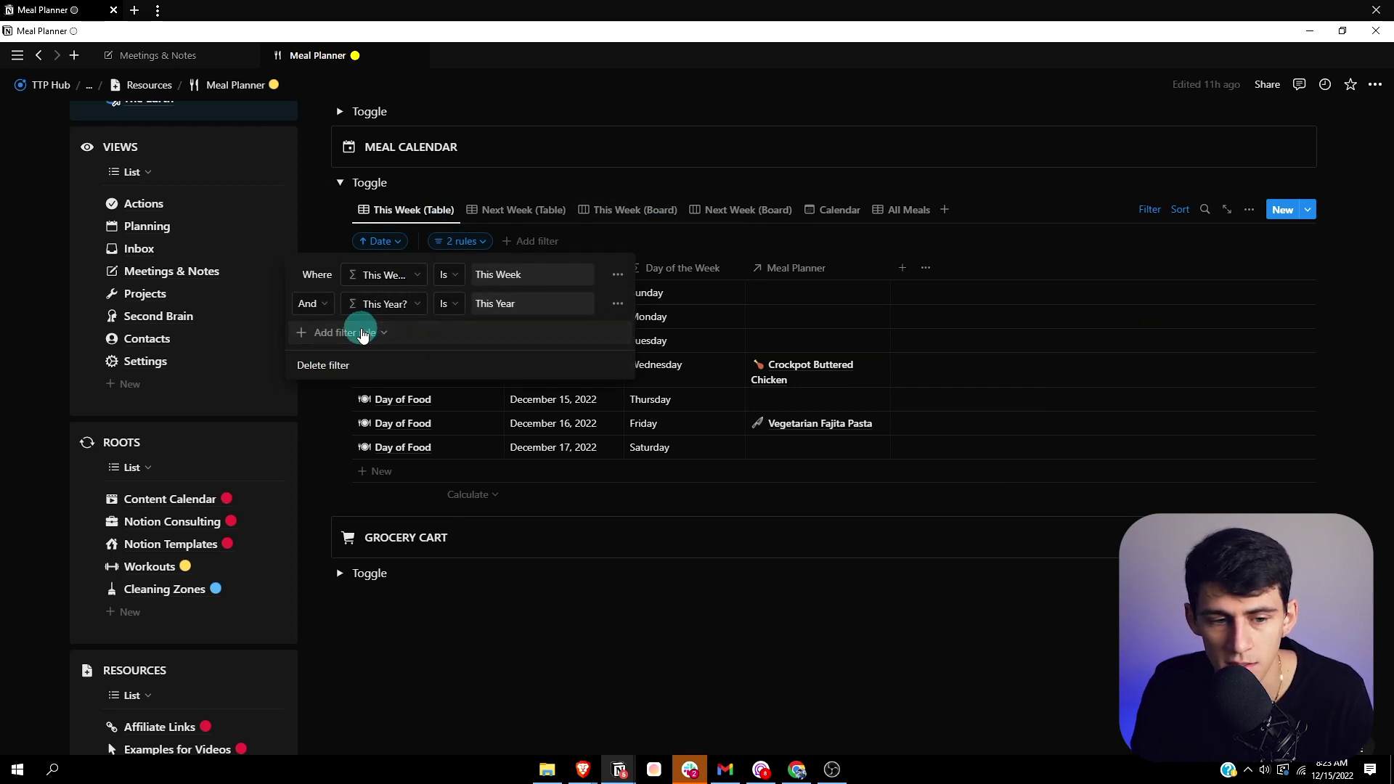
Delete the This Week rule and change the remaining one to Date is within This week.
left_click(617, 274)
left_click(621, 301)
left_click(404, 284)
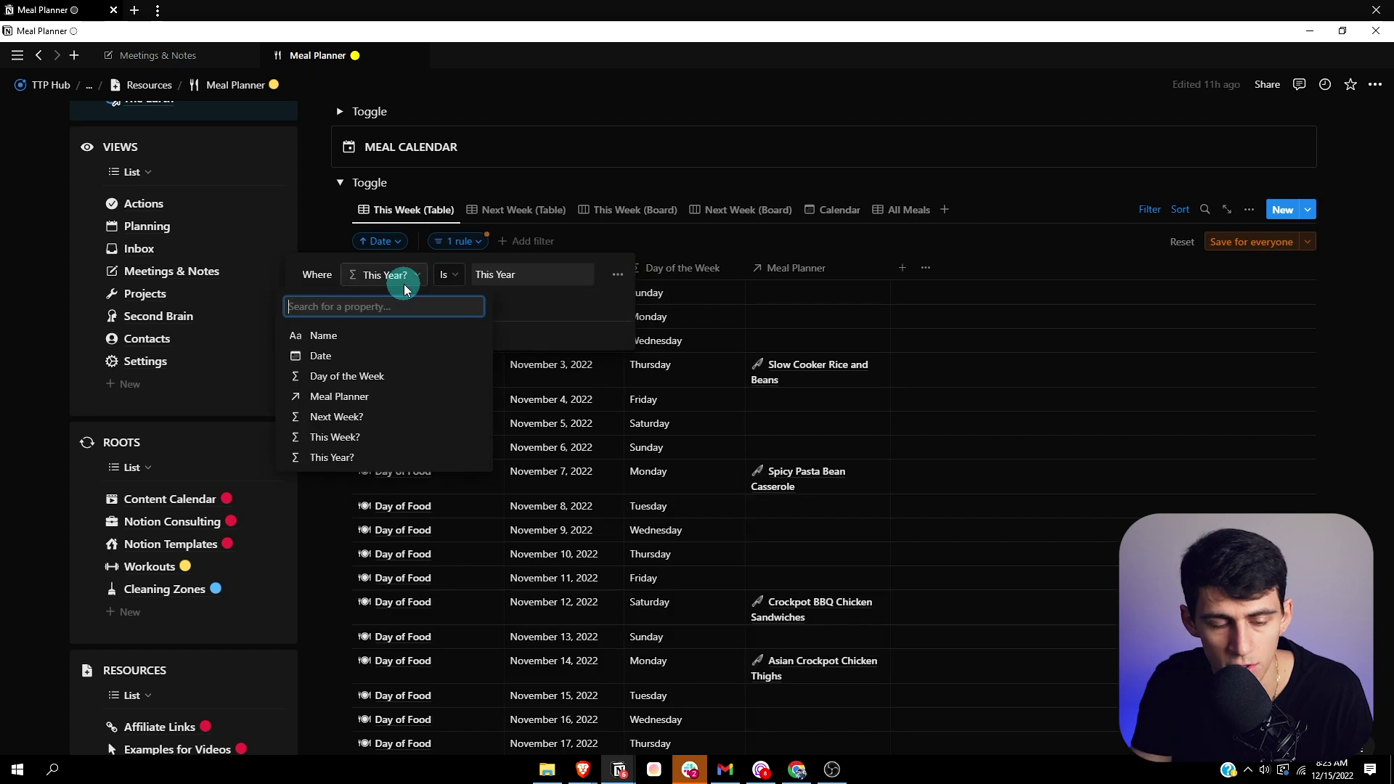
type("date")
key("Return")
left_click(403, 274)
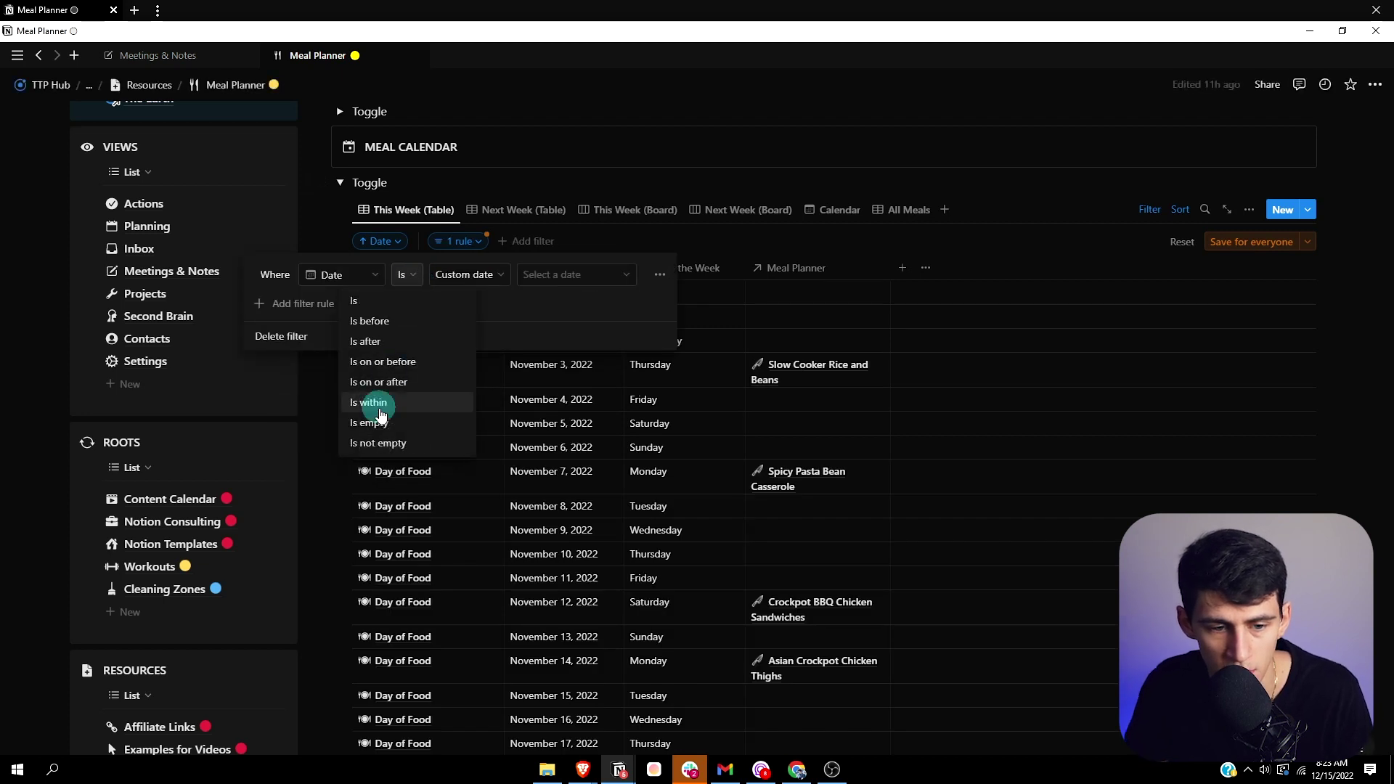
left_click(379, 403)
left_click(544, 274)
left_click(529, 294)
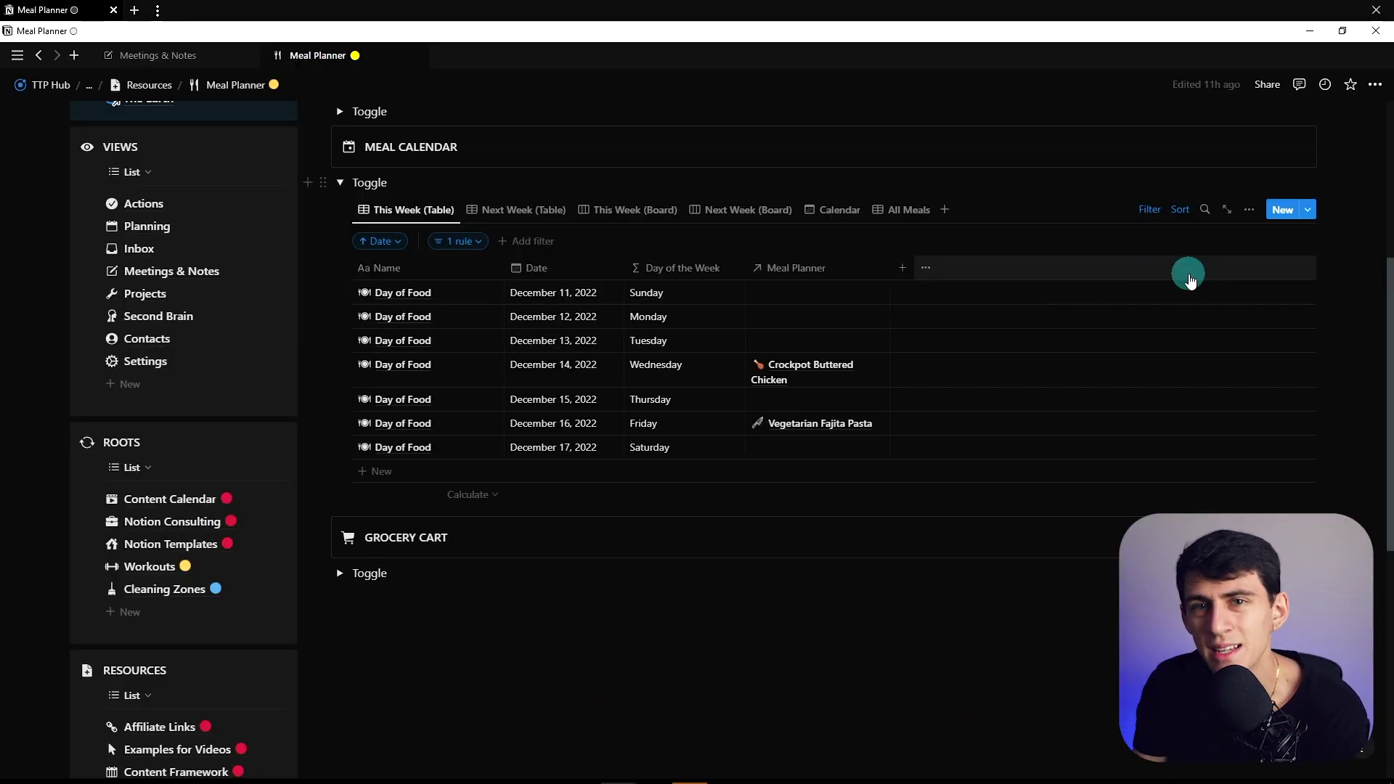
scroll(900, 286, "up", 2)
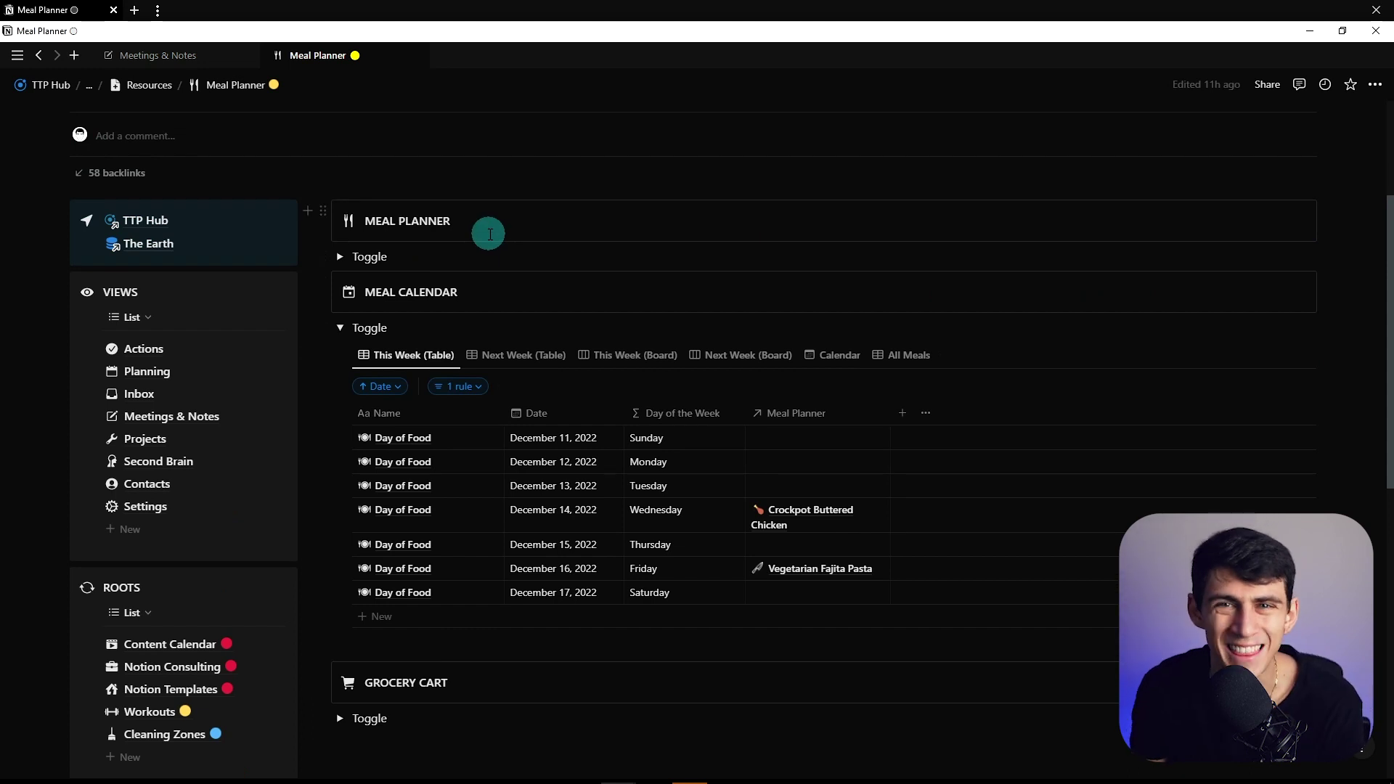
Try icon colours: white for MEAL PLANNER's choices, purple for MEAL CALENDAR's.
left_click(348, 221)
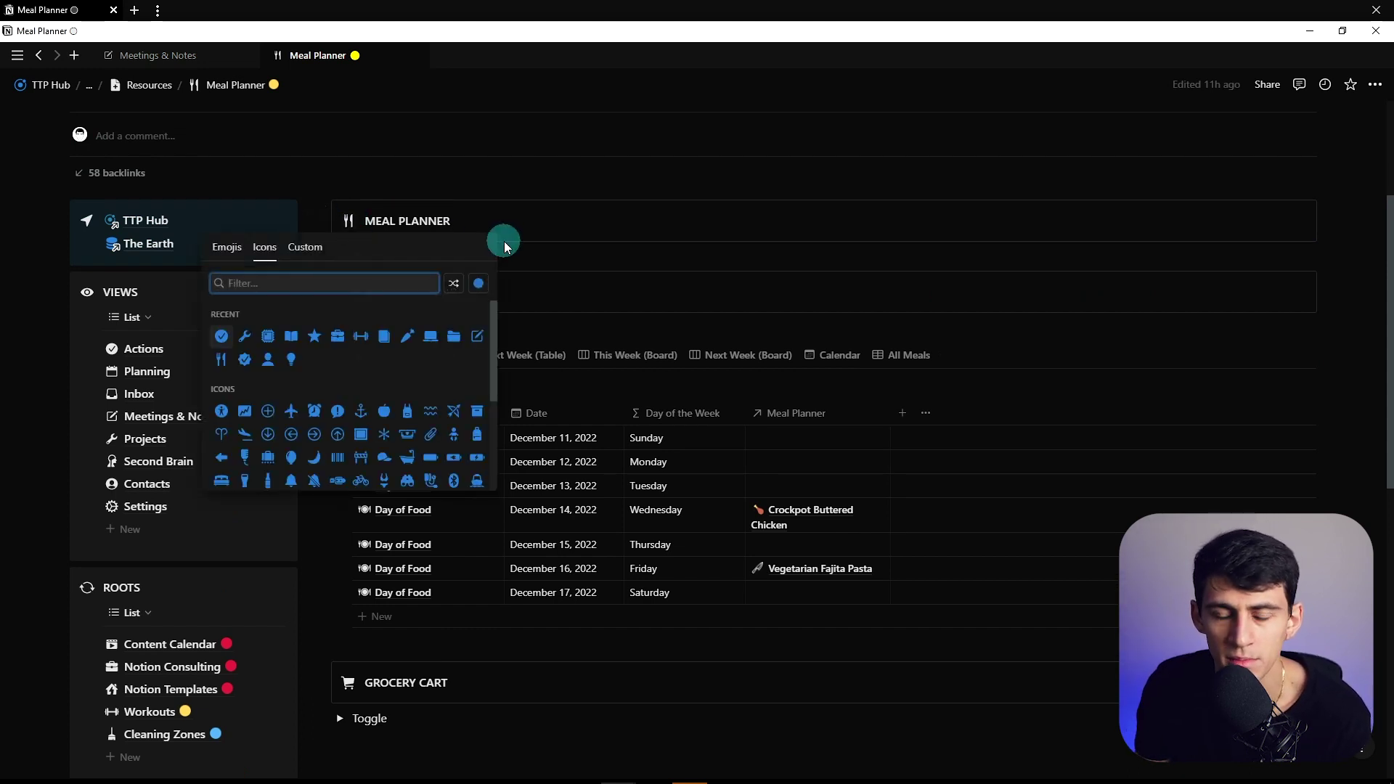
left_click(481, 283)
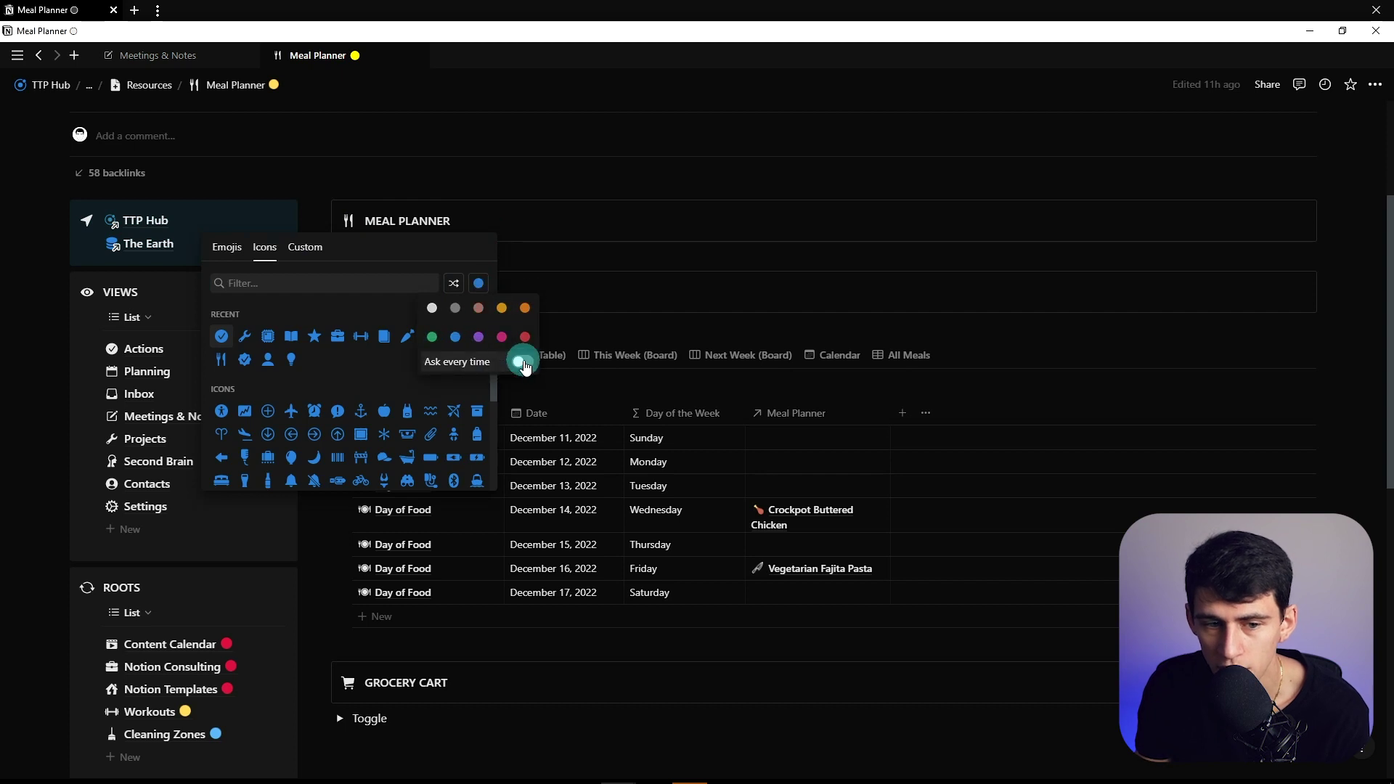
left_click(432, 308)
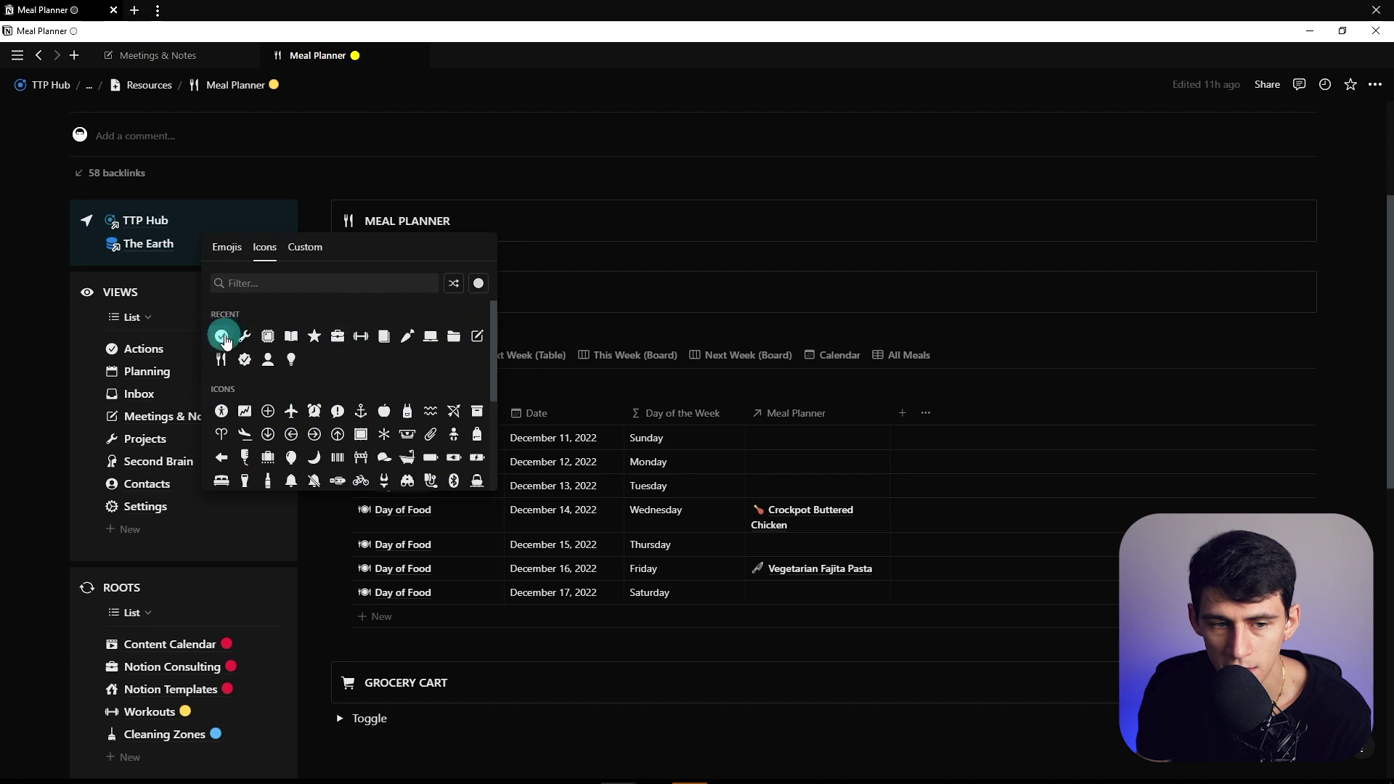
left_click(225, 338)
left_click(347, 220)
left_click(355, 220)
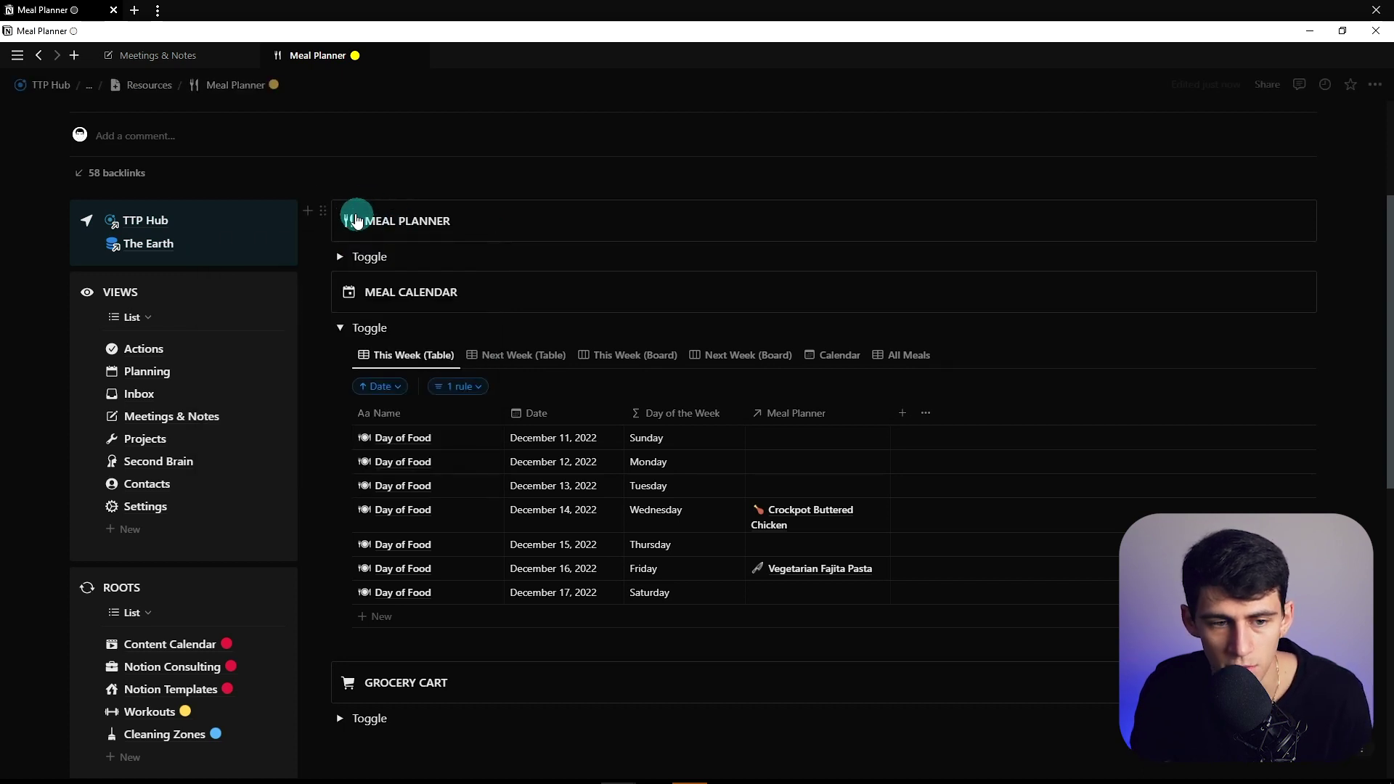
left_click(346, 291)
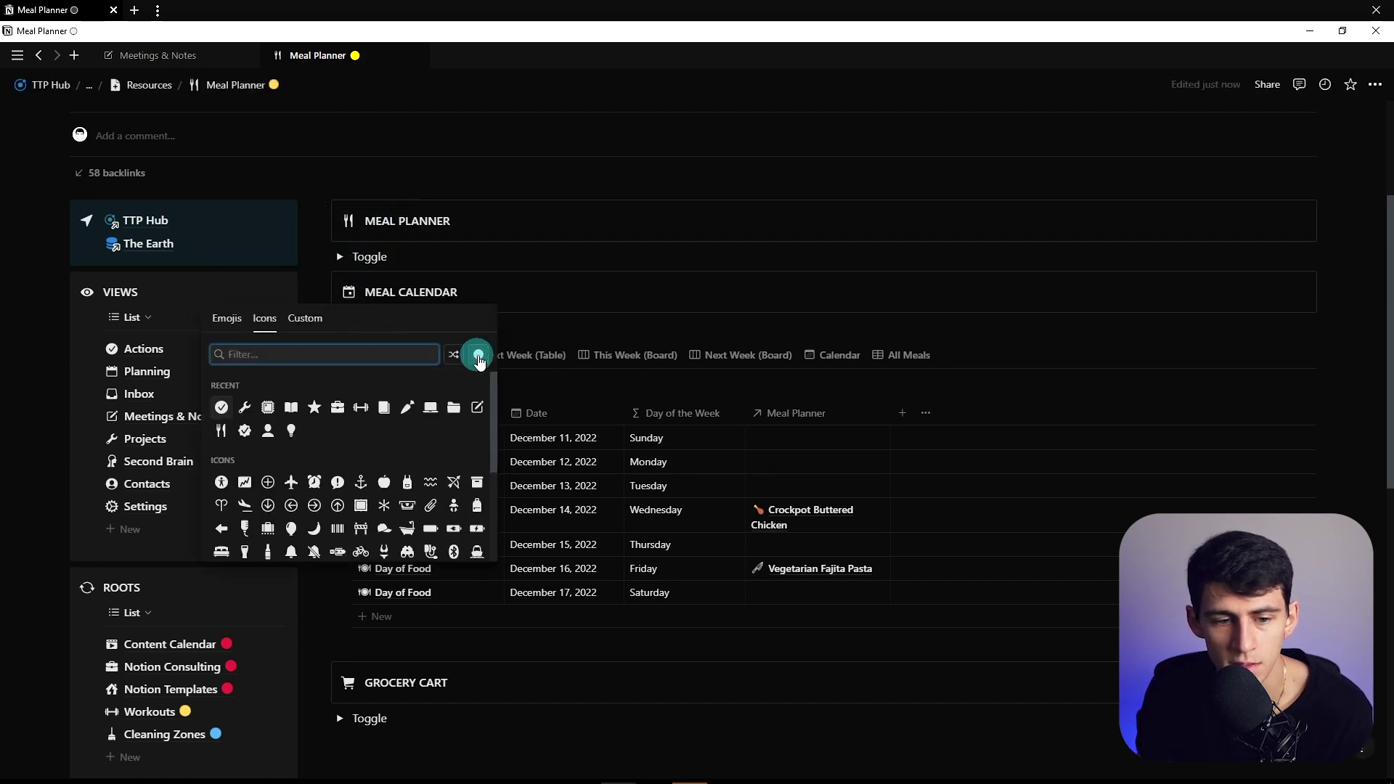
left_click(479, 356)
left_click(470, 407)
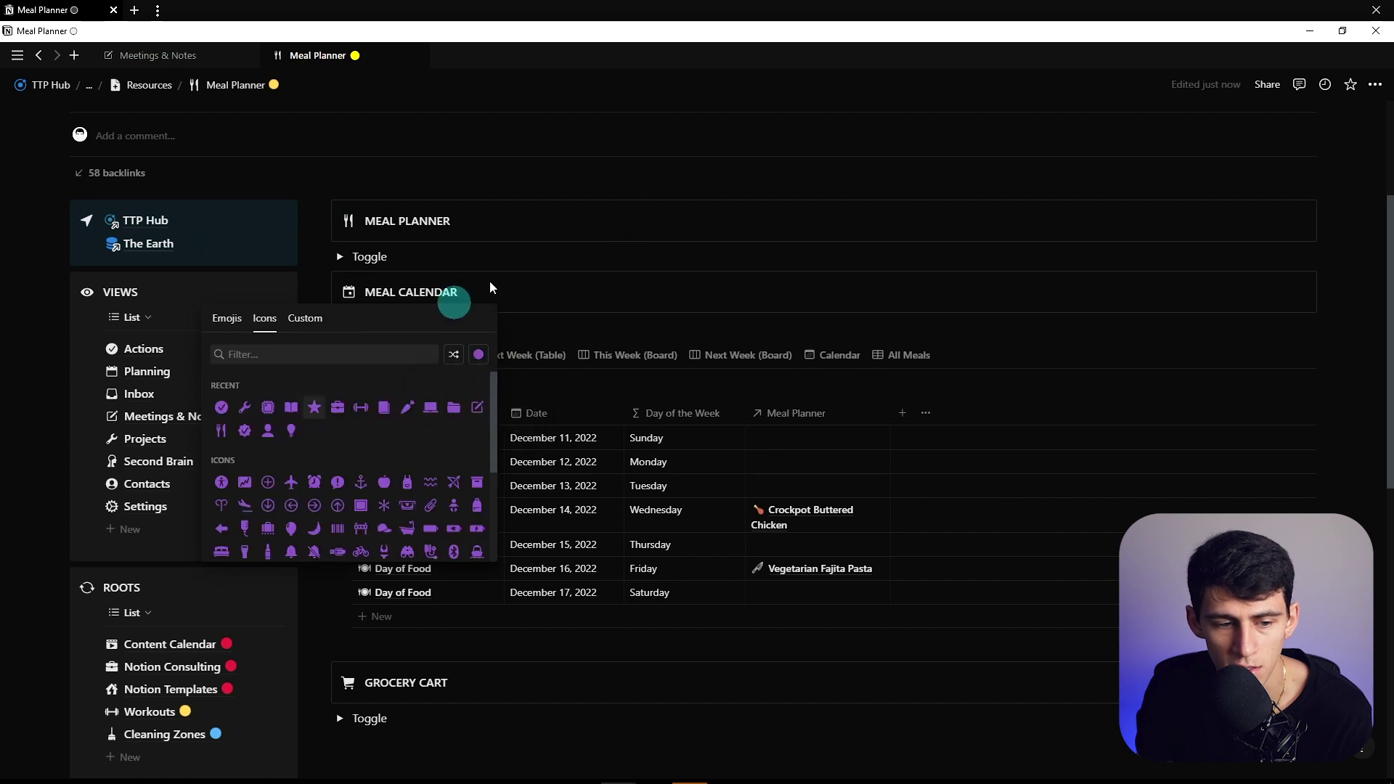
left_click(625, 222)
Turn on Ask every time for icon colour, try a pink wrench on MEAL PLANNER, then undo it.
left_click(349, 221)
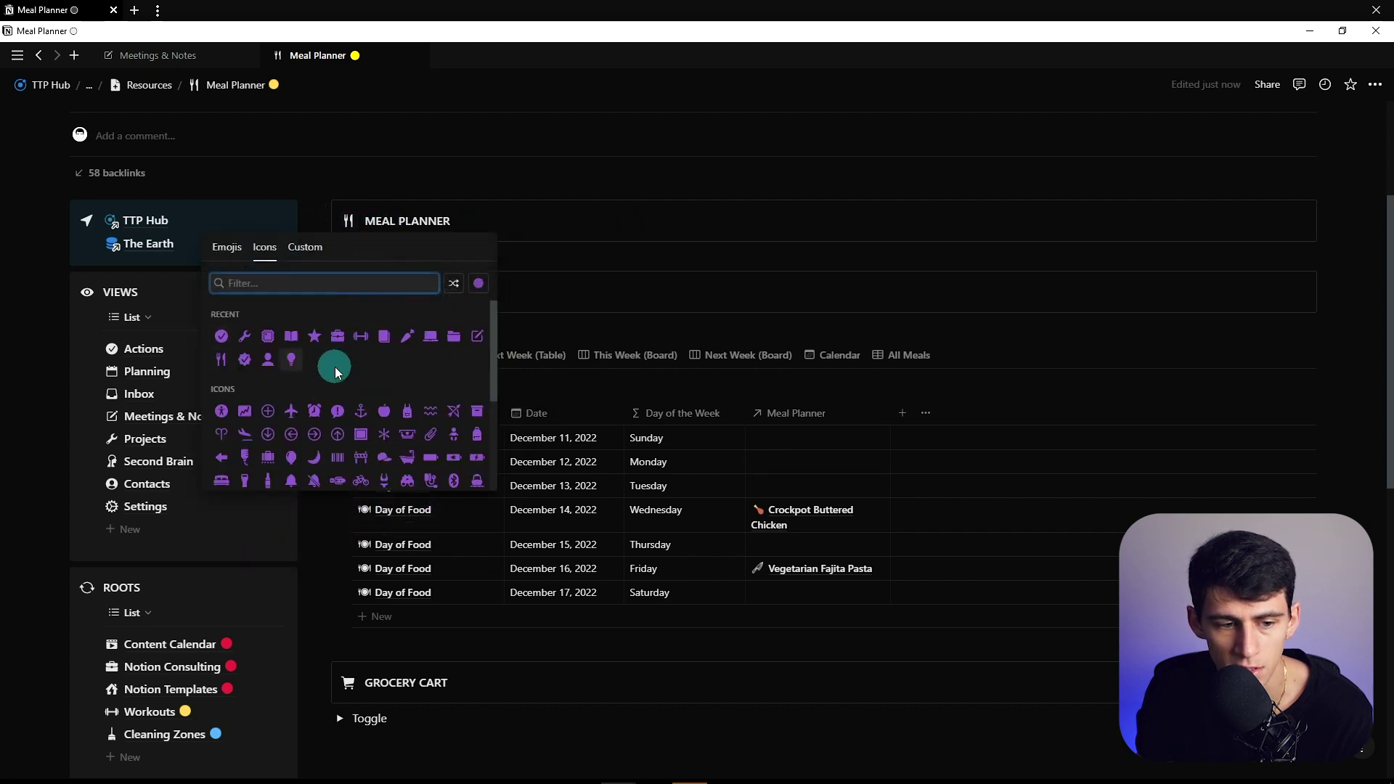
left_click(478, 283)
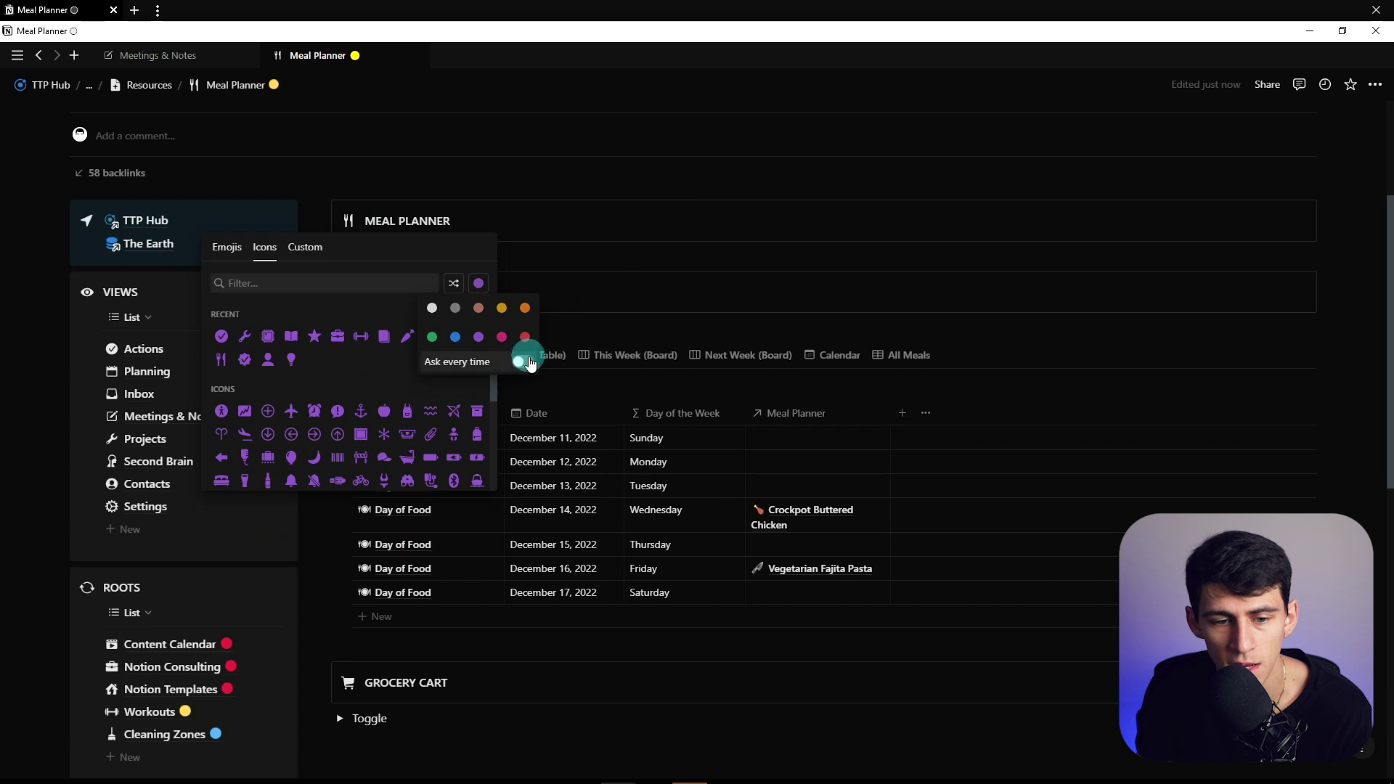
left_click(520, 361)
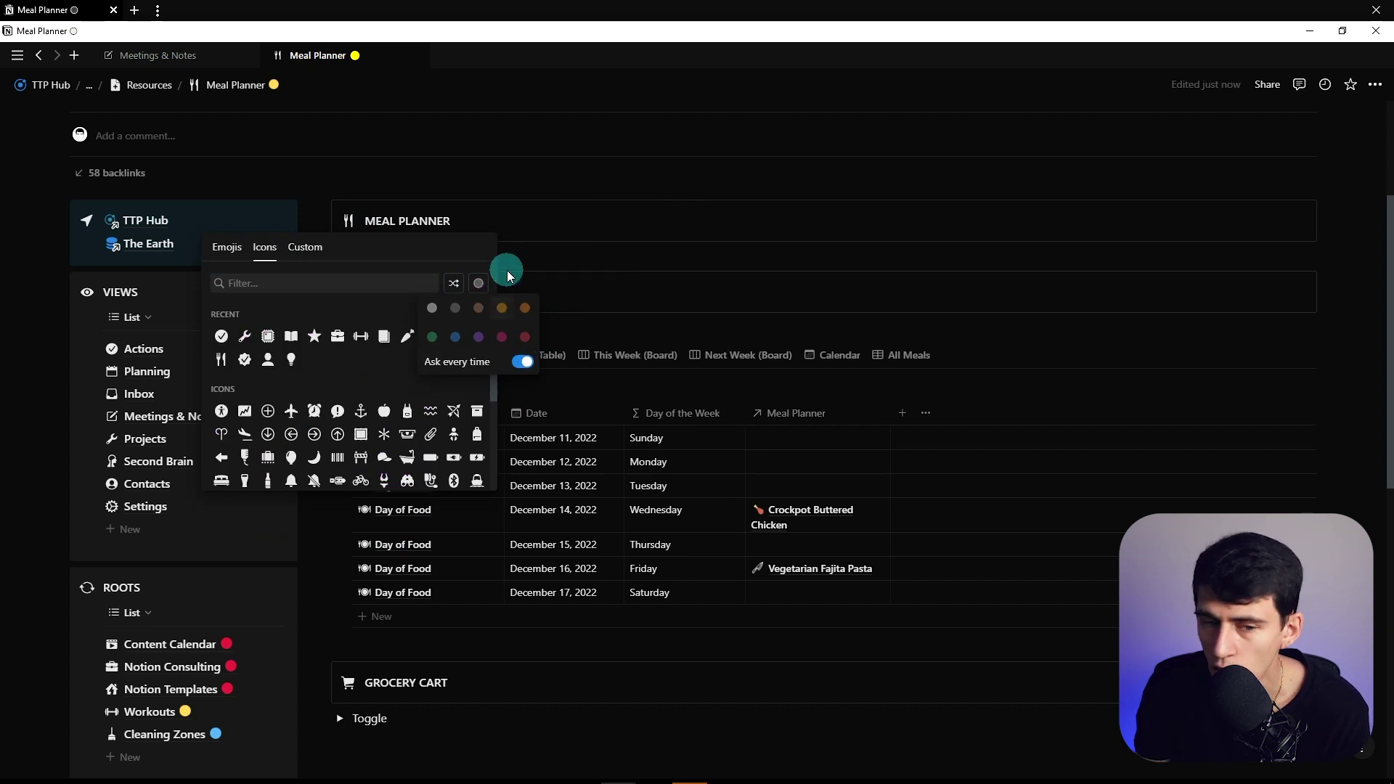
left_click(326, 280)
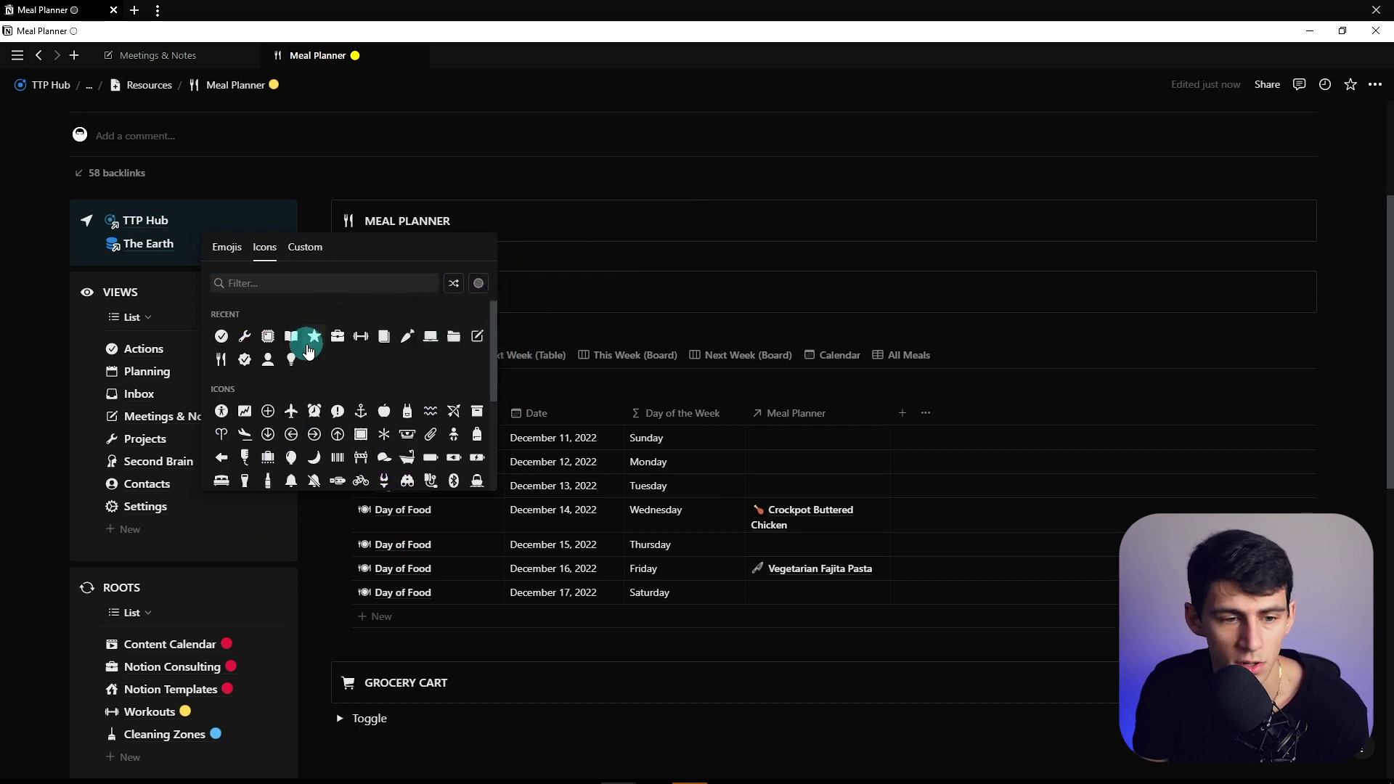
left_click(245, 335)
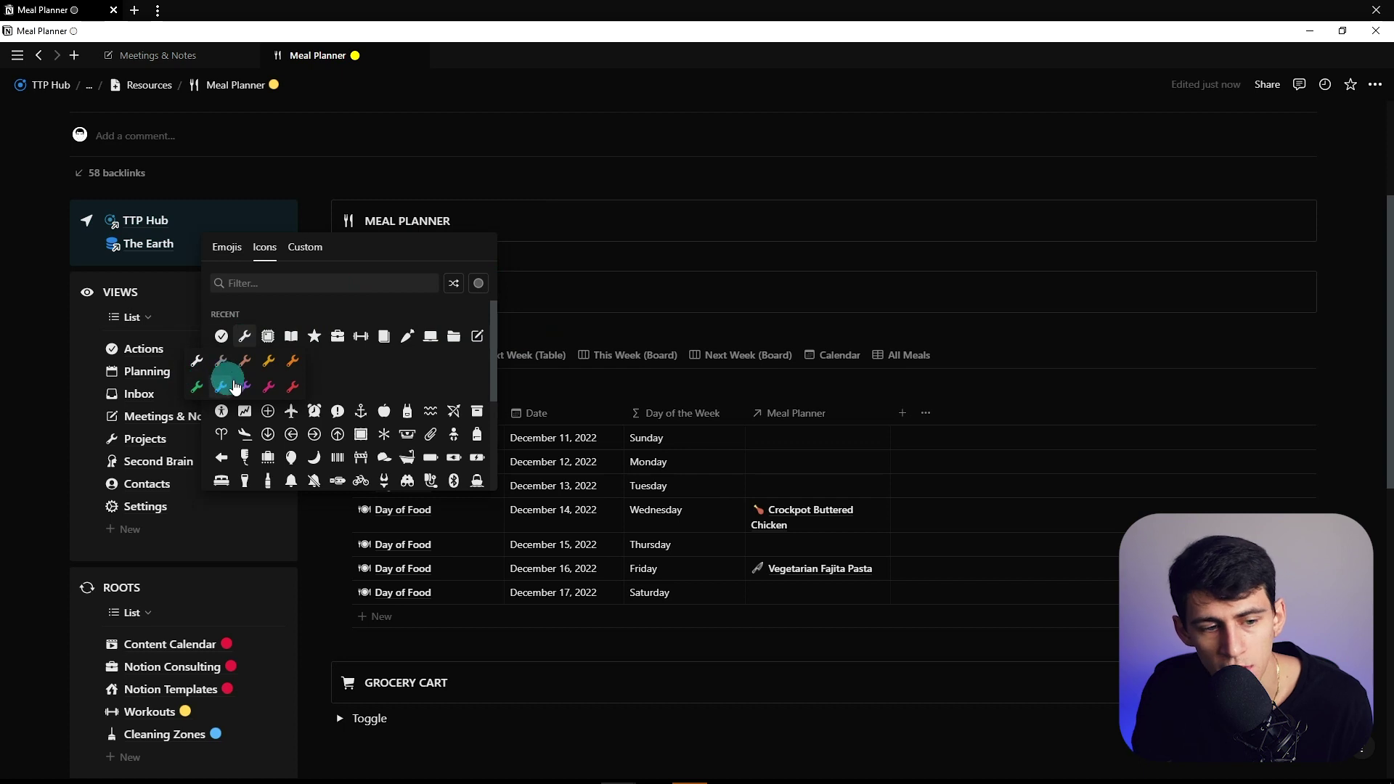
left_click(269, 385)
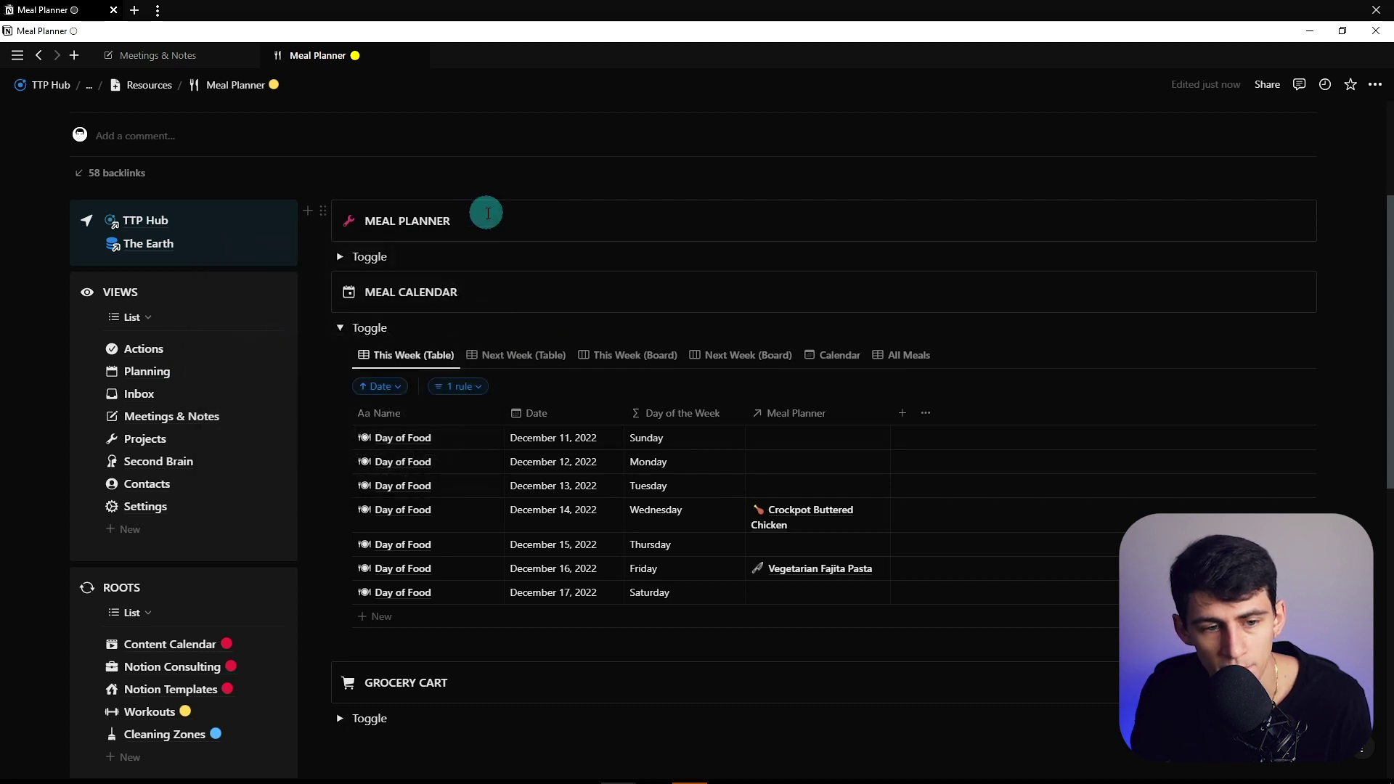
key("ctrl+z")
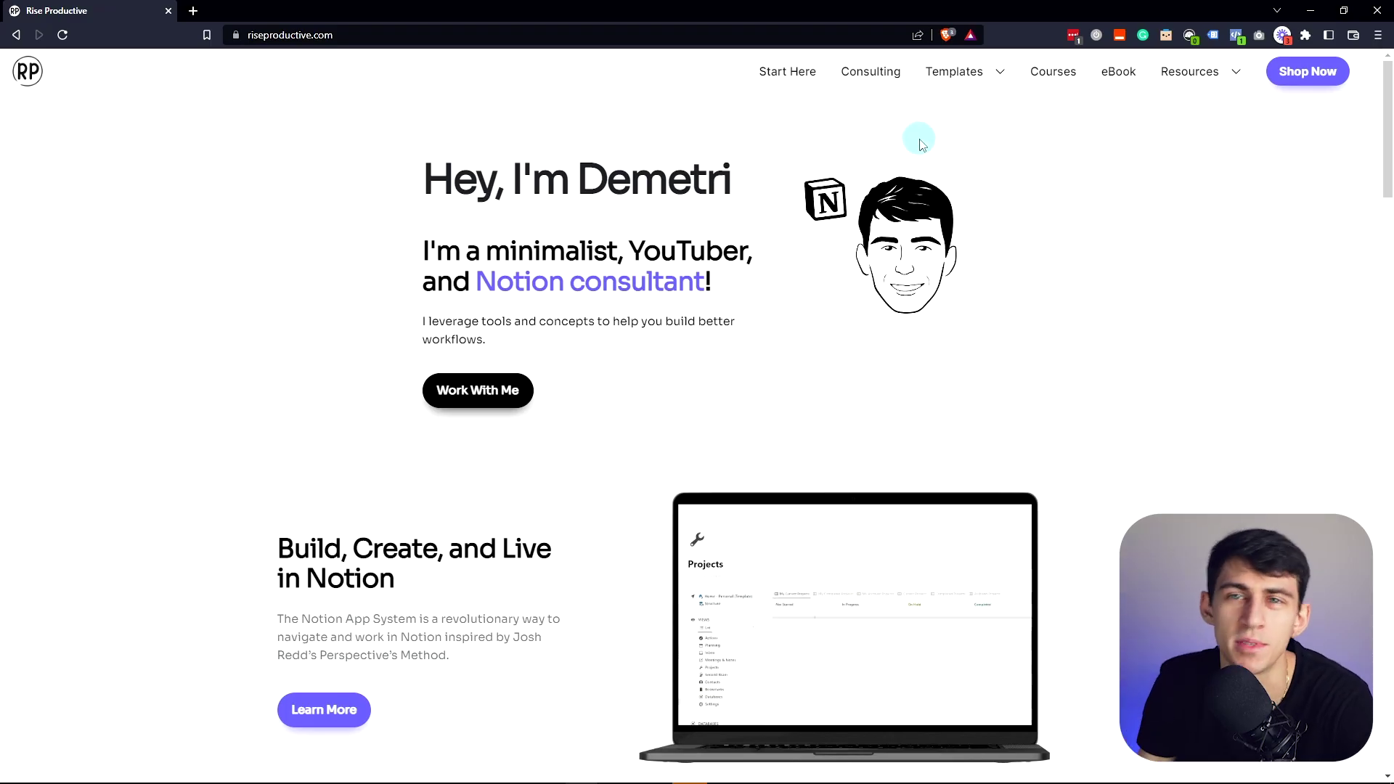
Scroll the riseproductive.com homepage down to Featured Templates and jump back to the top.
scroll(1184, 238, "down", 6)
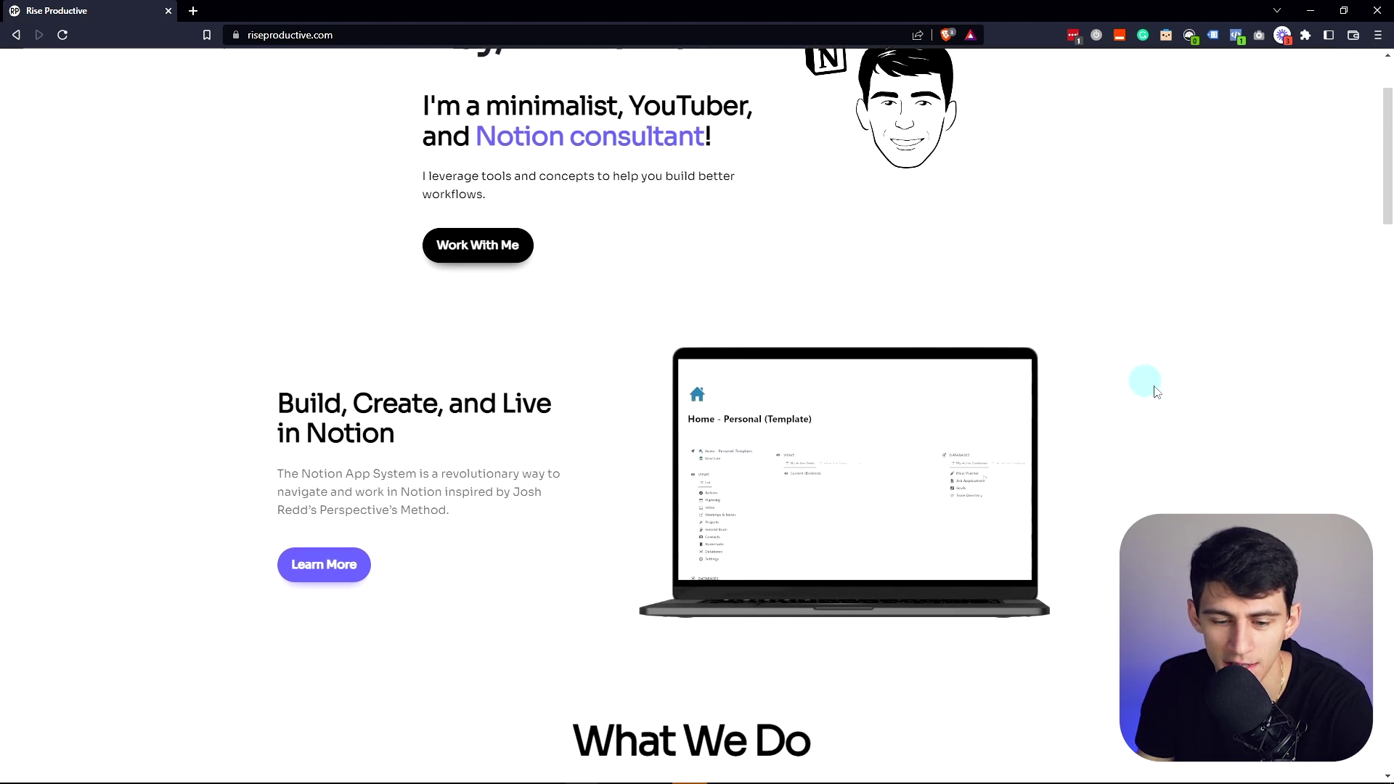
scroll(1159, 391, "down", 10)
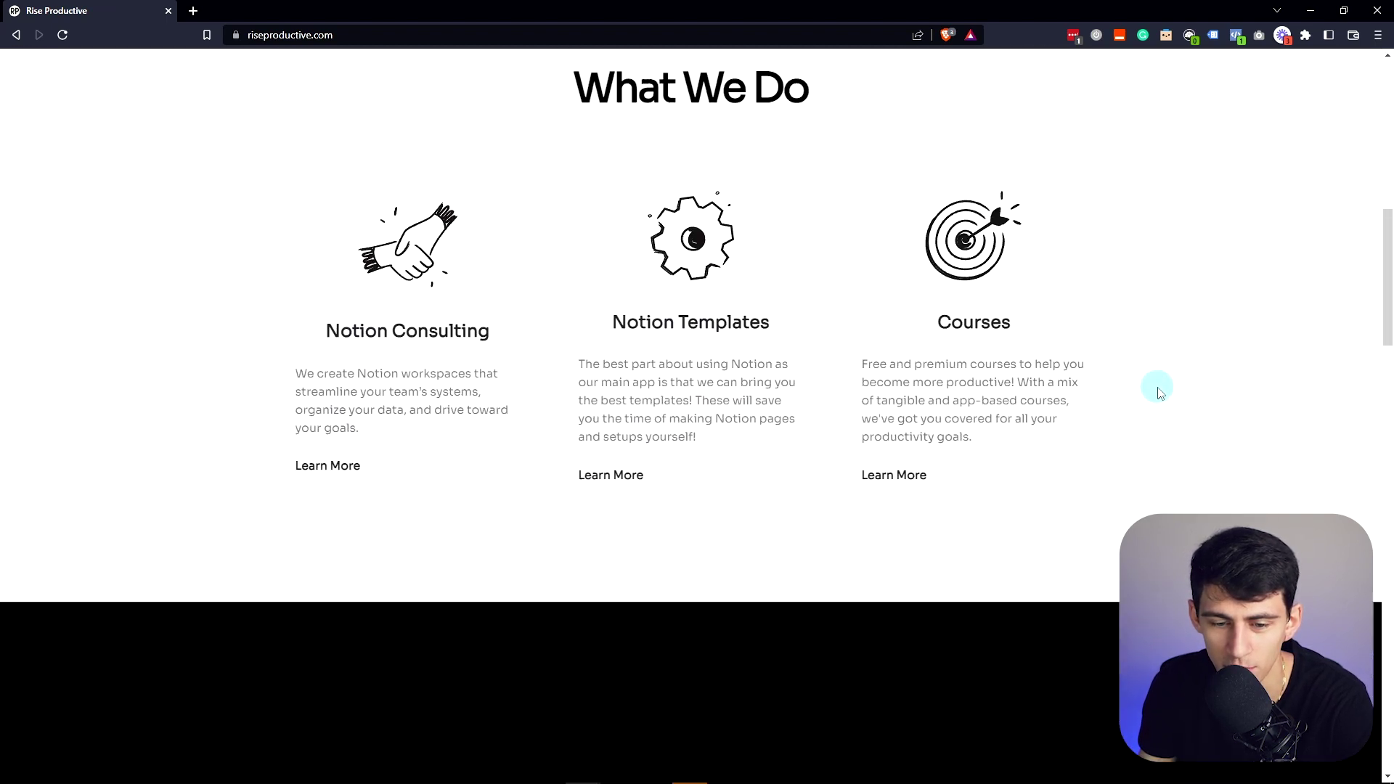
scroll(1161, 386, "down", 2)
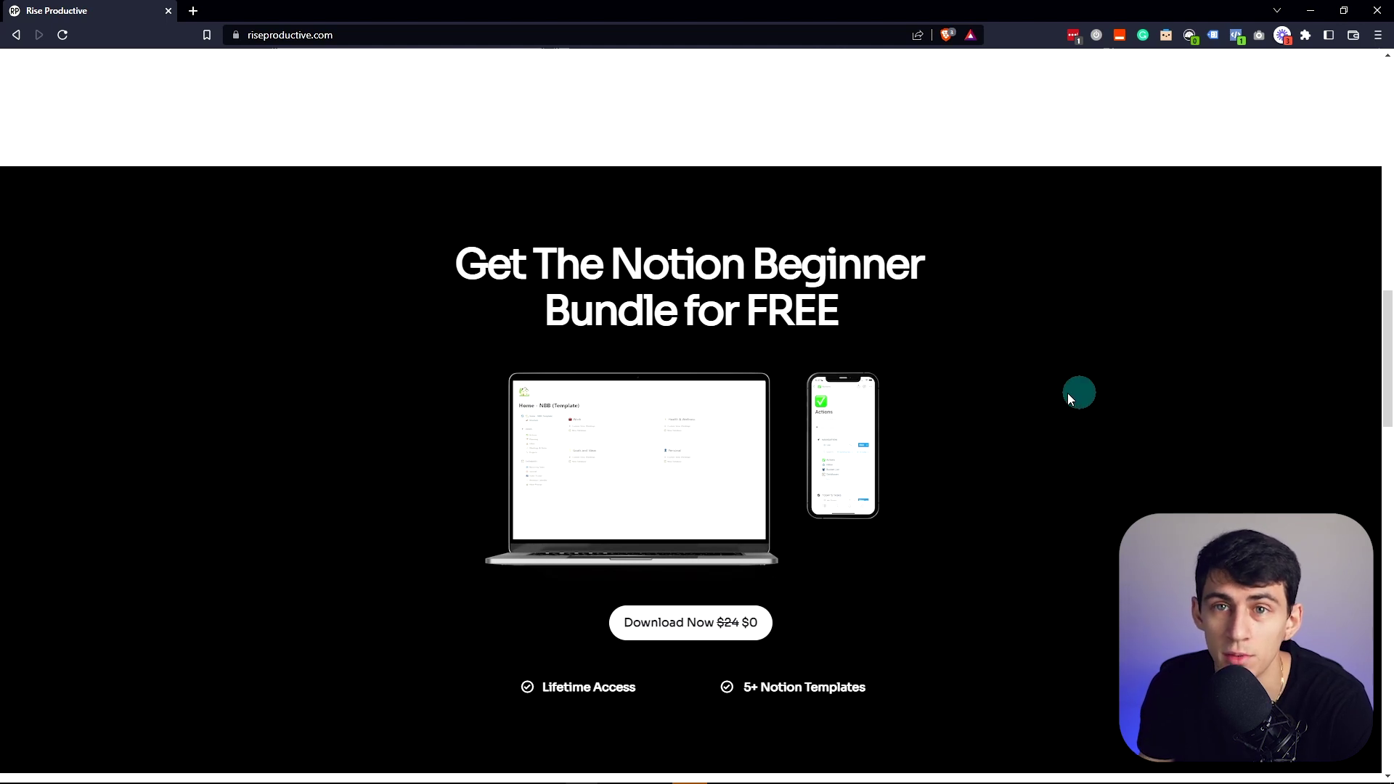
scroll(1067, 393, "down", 8)
scroll(1038, 400, "down", 12)
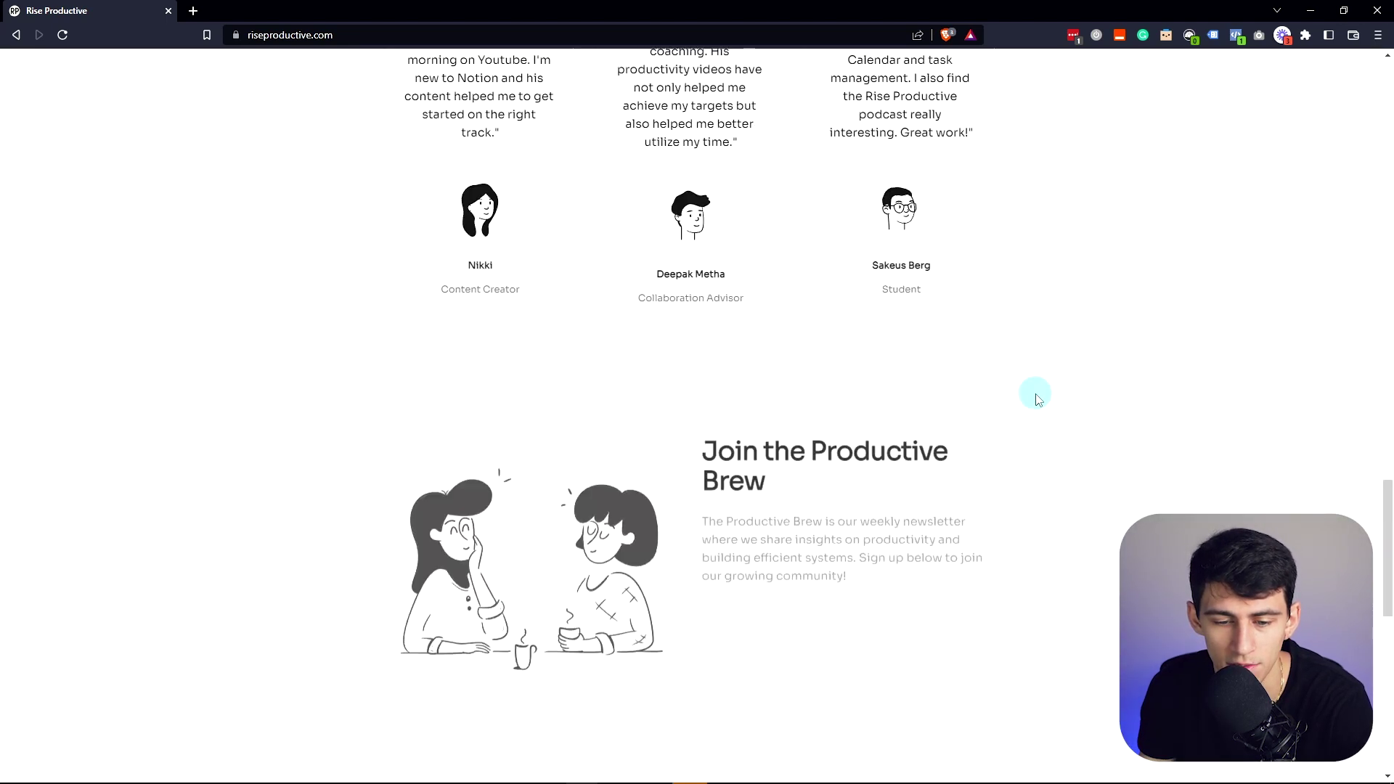
scroll(1038, 400, "down", 2)
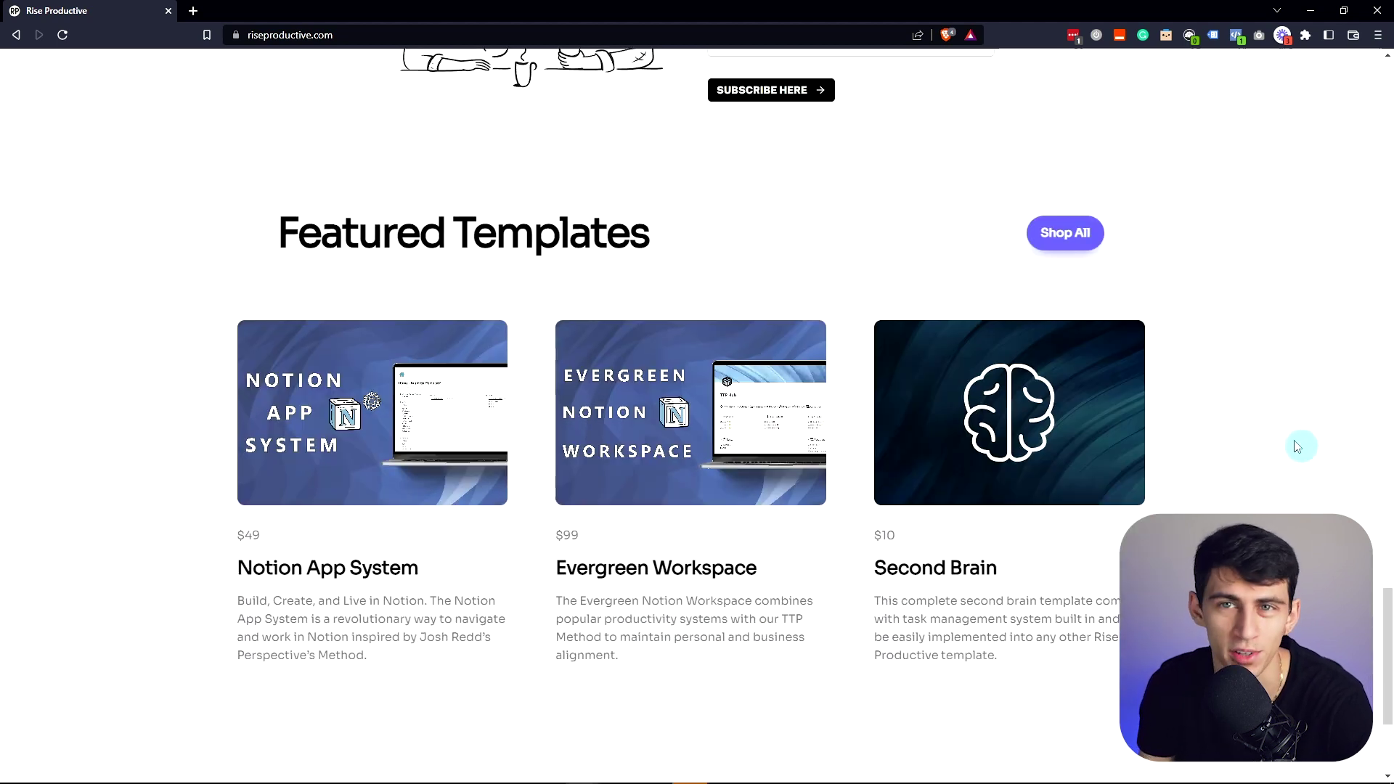
key("Home")
Look over the Start Here page, then go to the Notion Templates page via Shop Now.
left_click(778, 78)
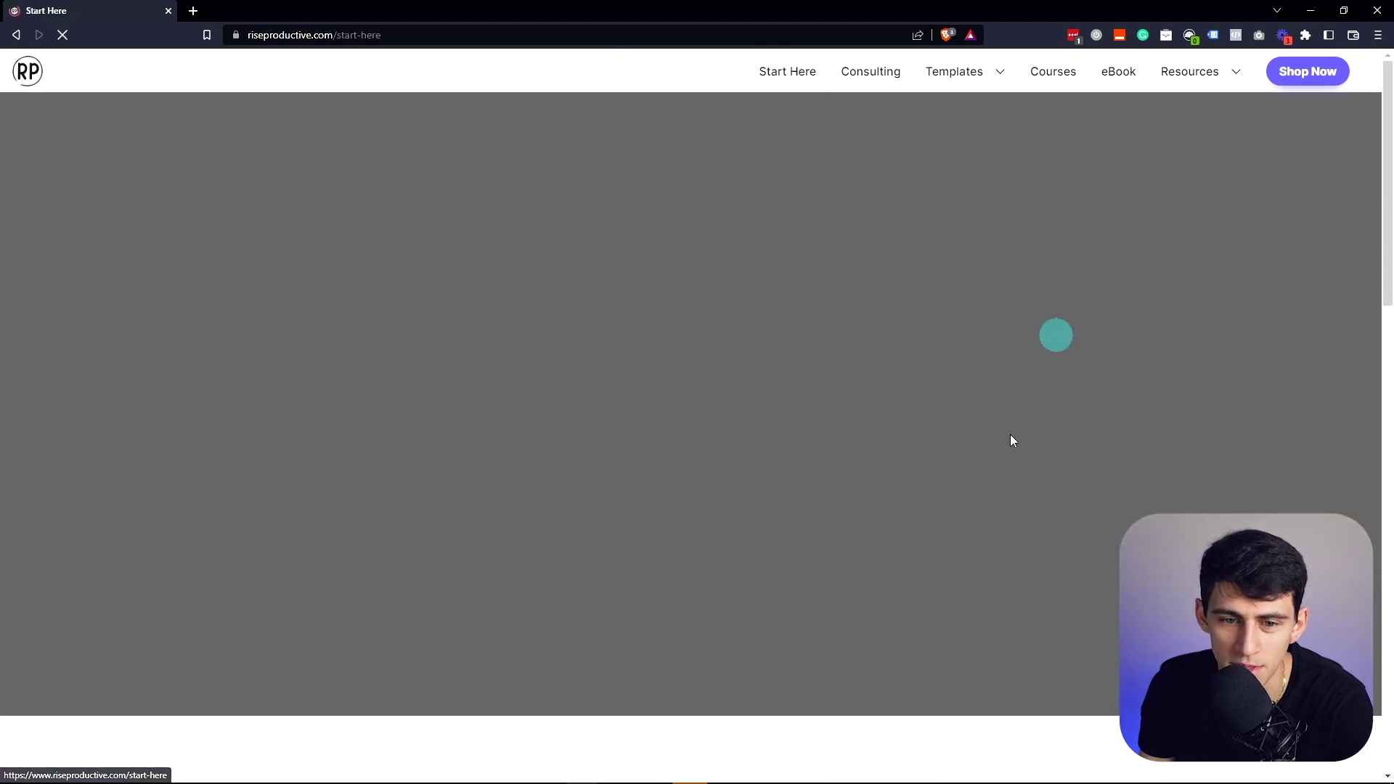
scroll(1030, 441, "down", 8)
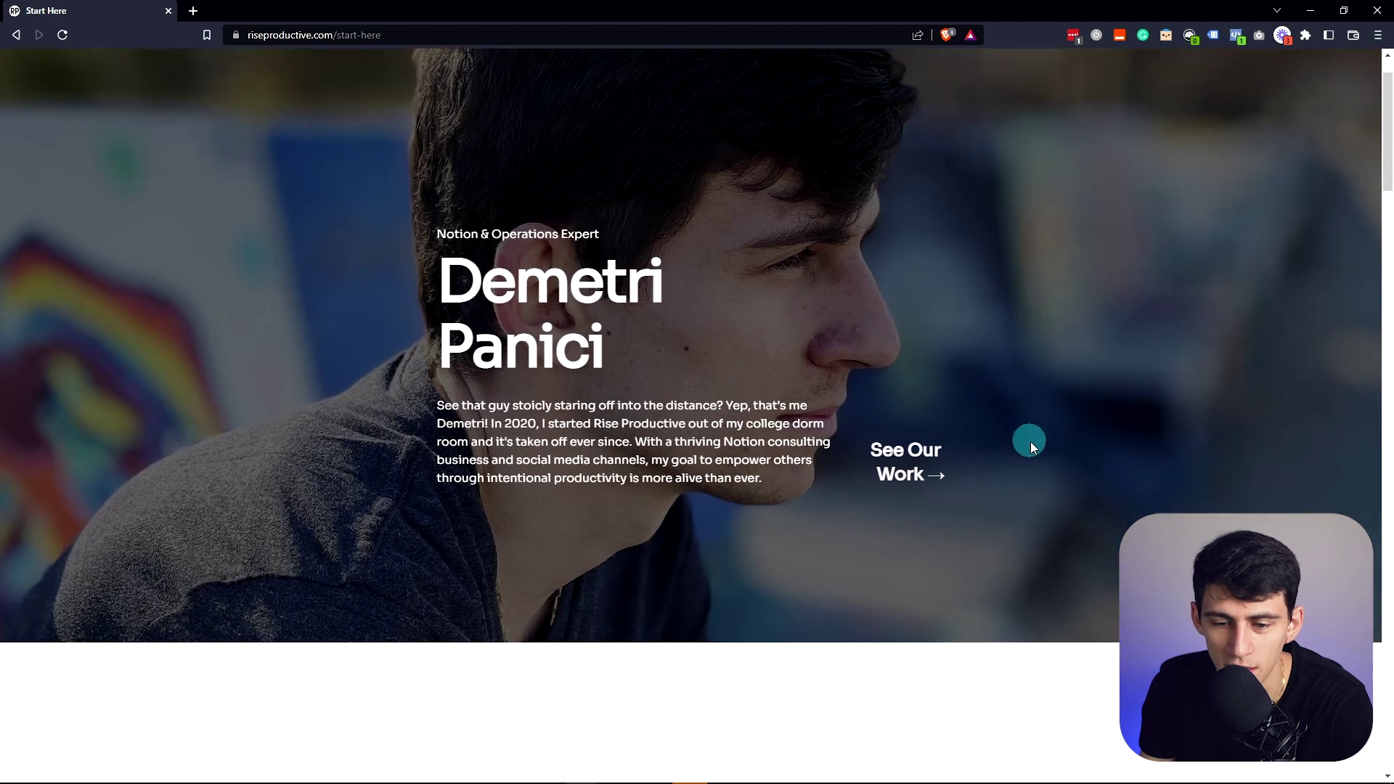
scroll(1043, 452, "down", 7)
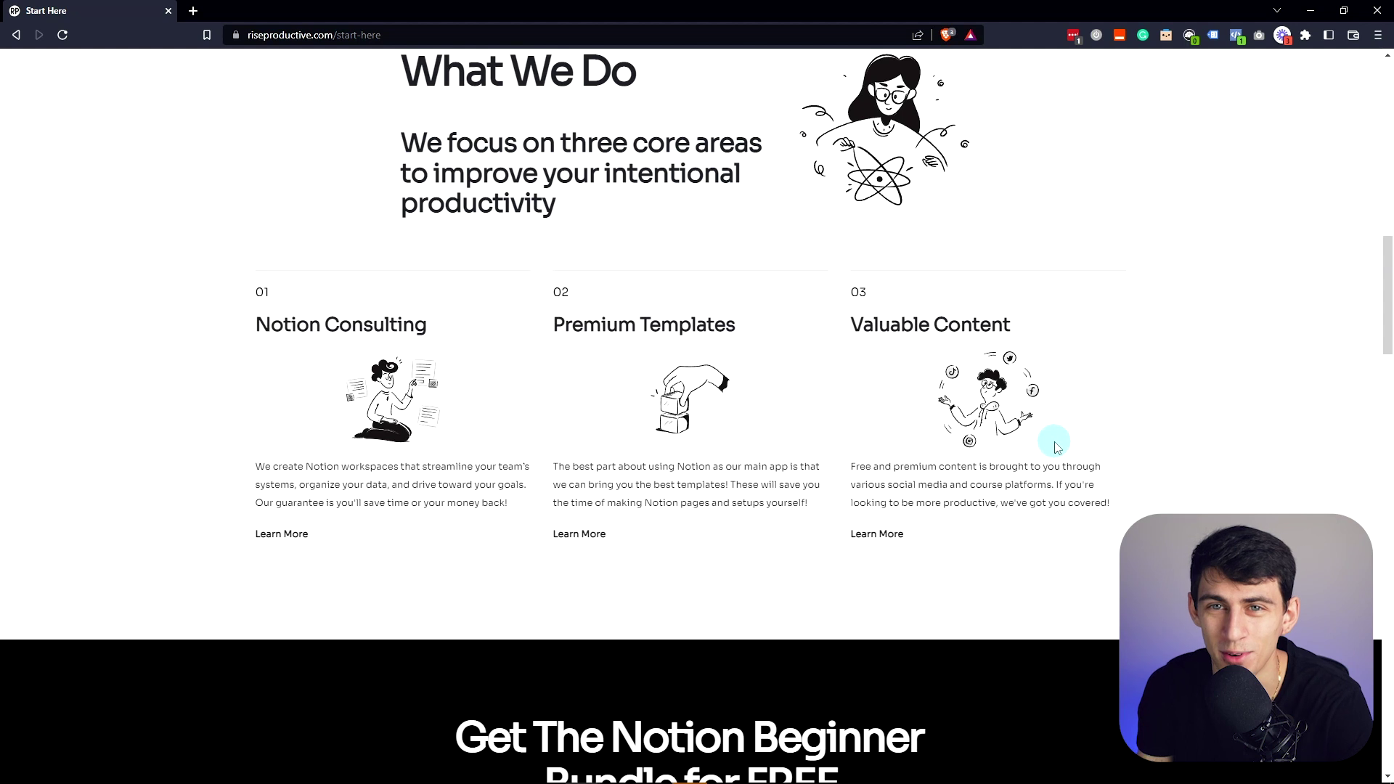
scroll(1016, 432, "up", 15)
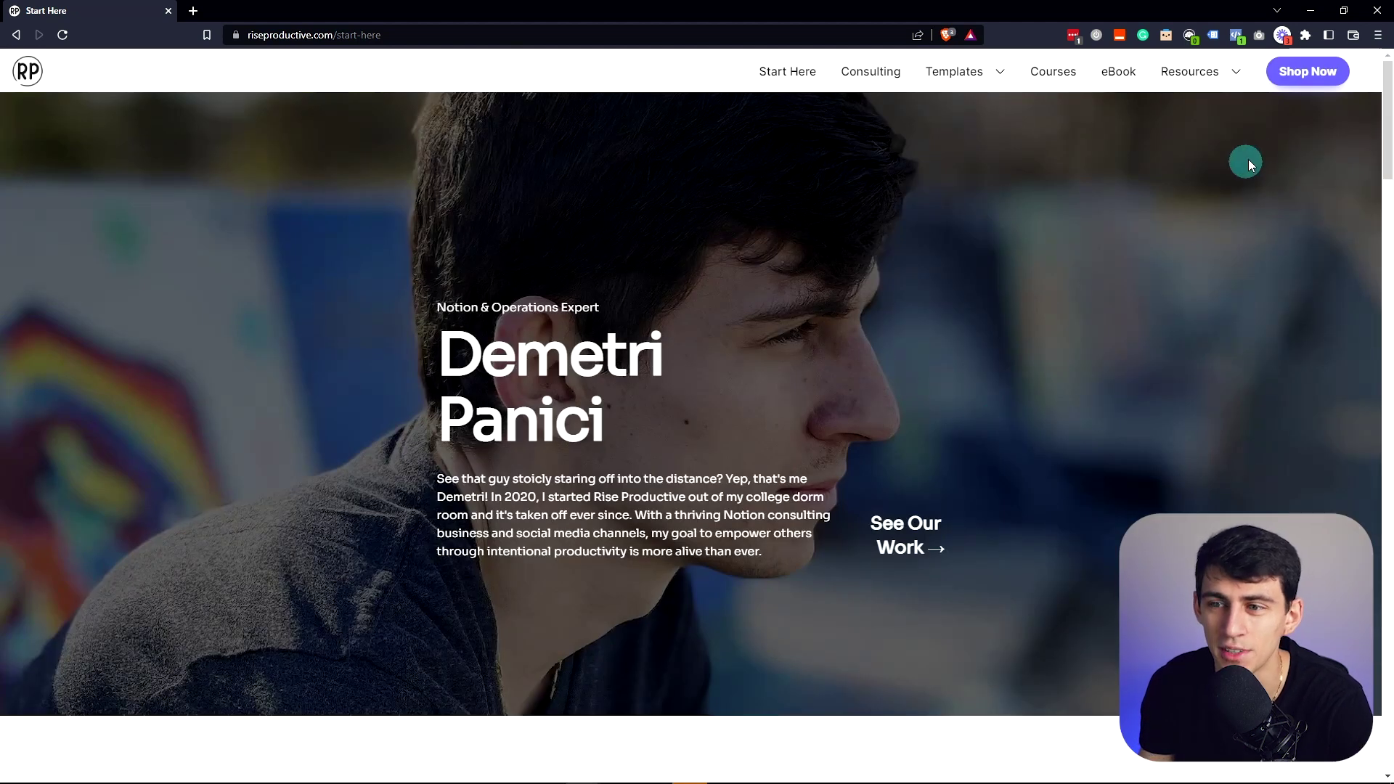
left_click(1307, 67)
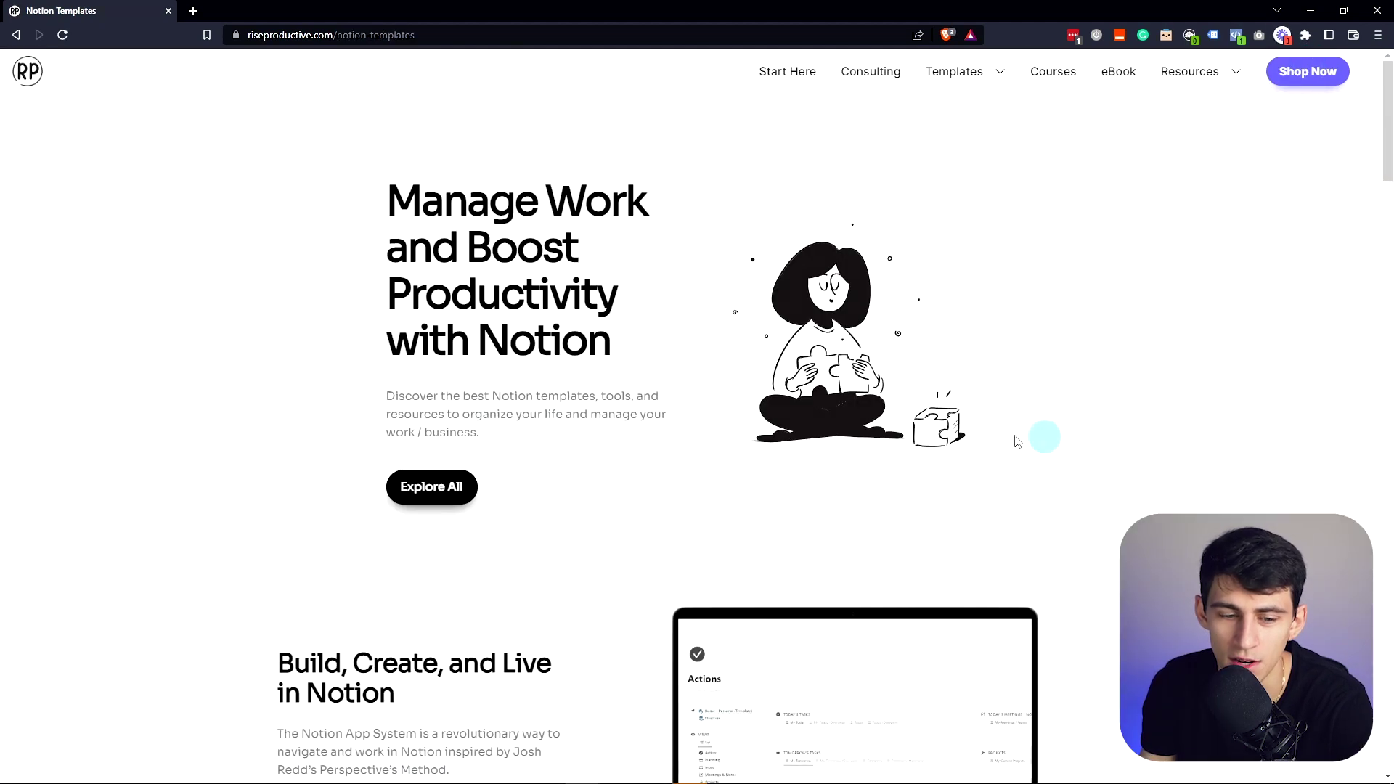
left_click(457, 476)
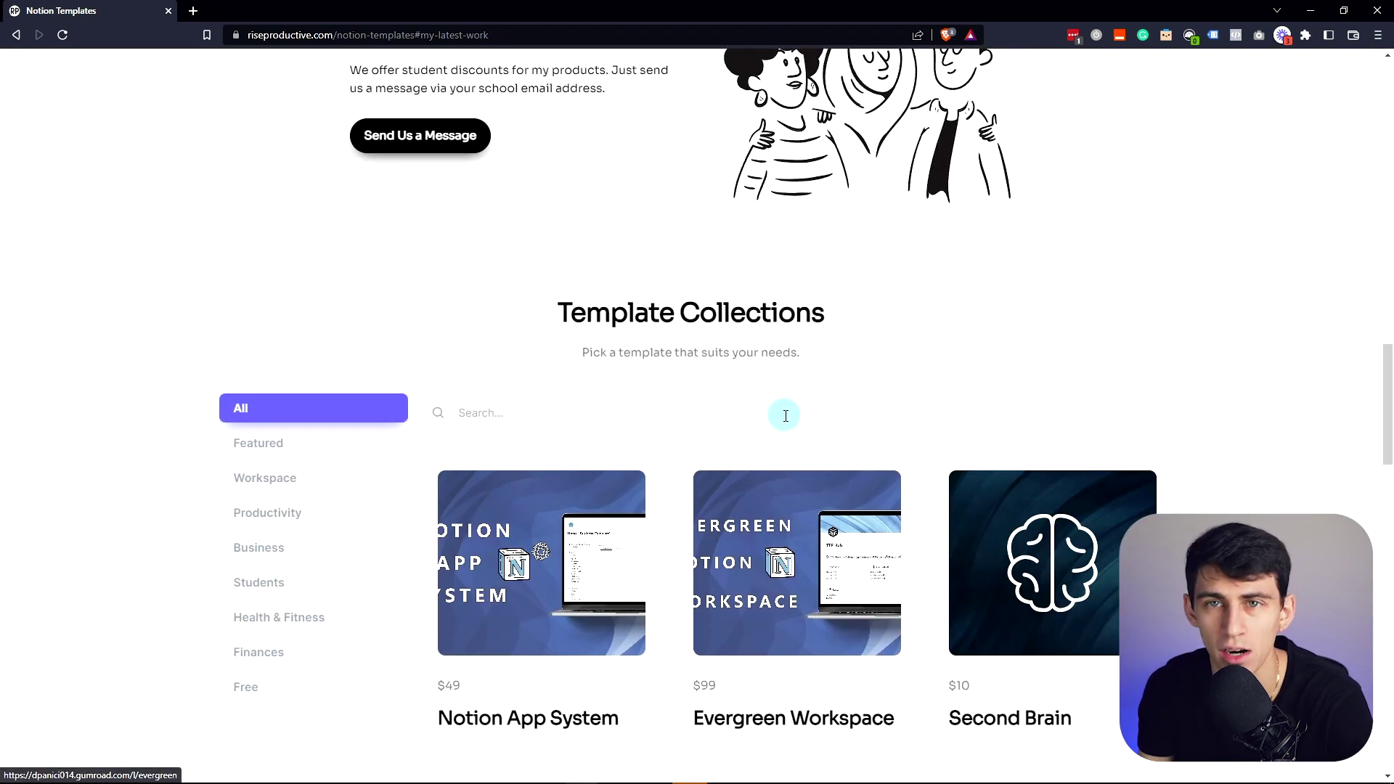
scroll(1073, 340, "down", 1)
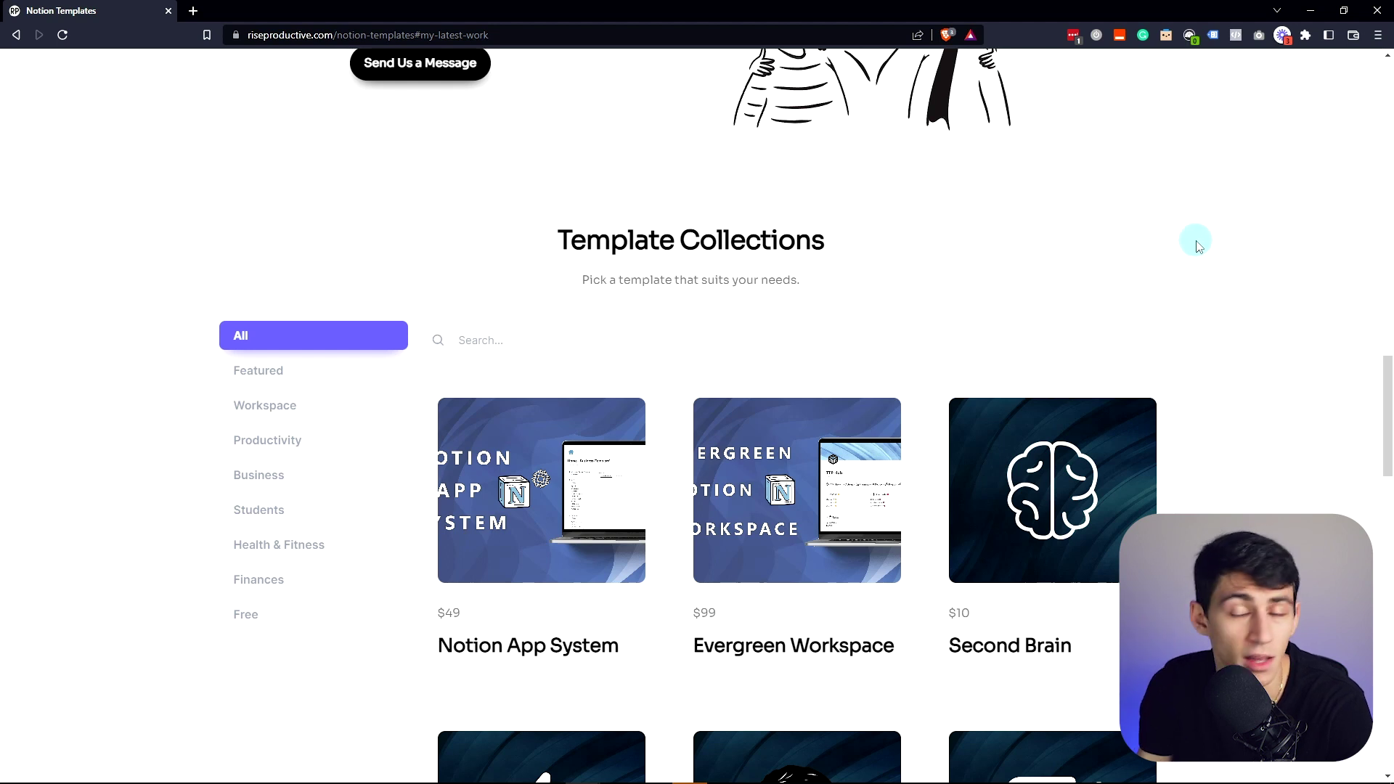
scroll(1197, 247, "up", 20)
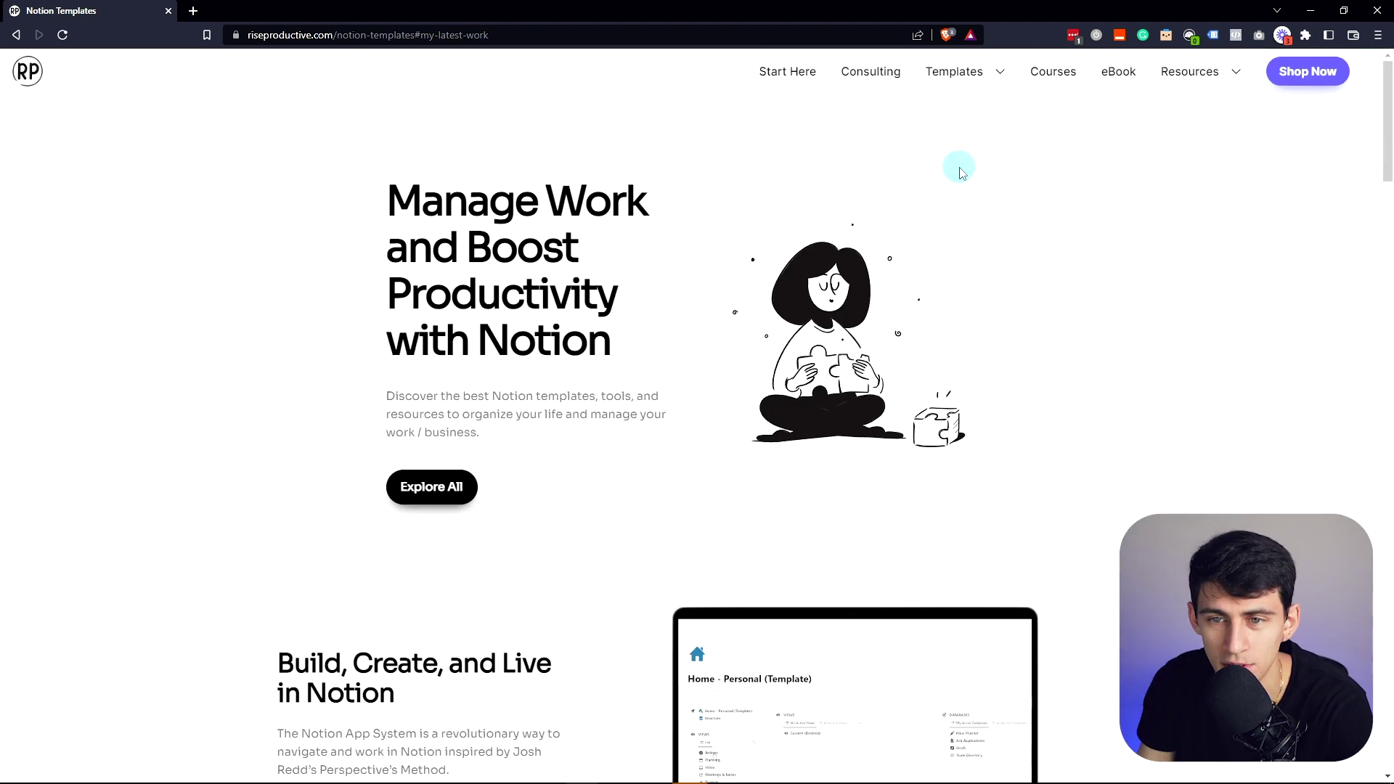
mouse_move(956, 79)
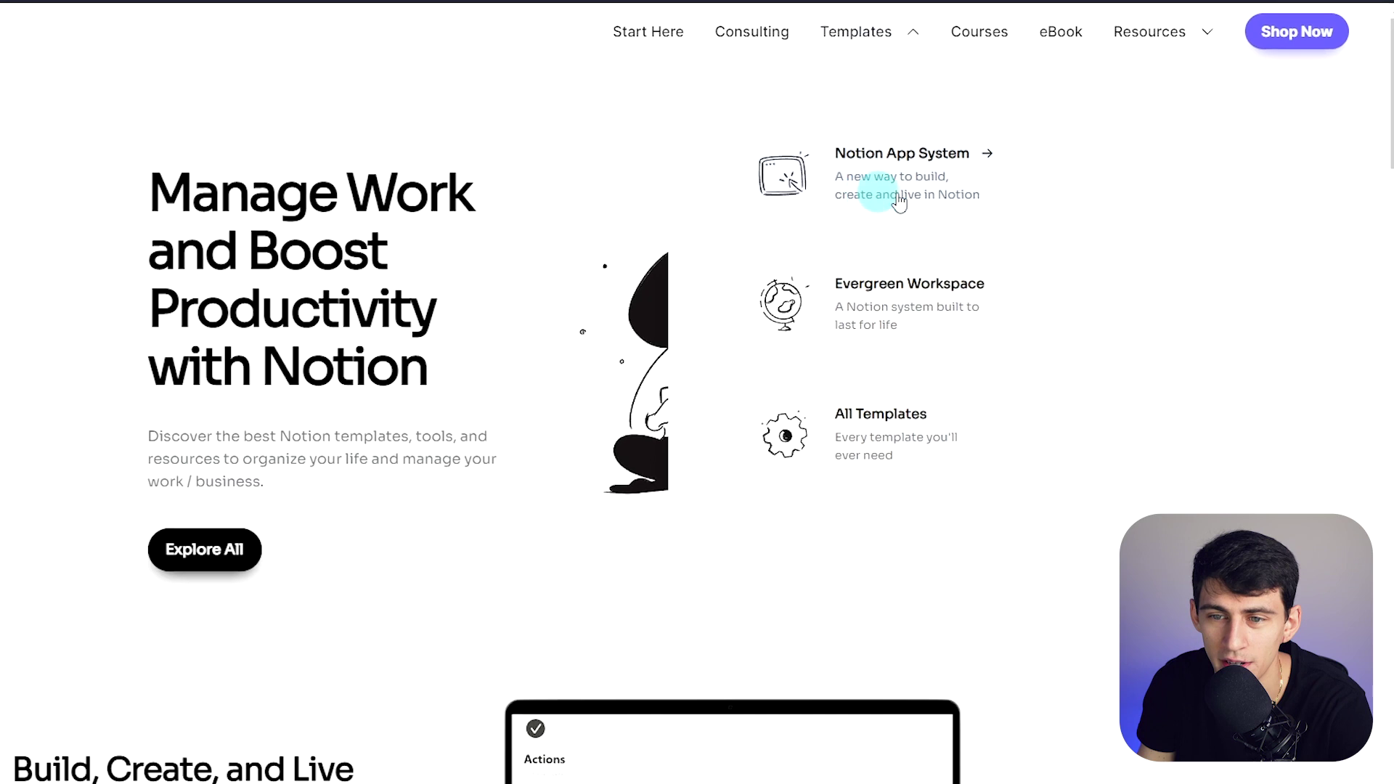
Open the Notion App System product page and scroll down to its Info Hub preview.
left_click(1012, 203)
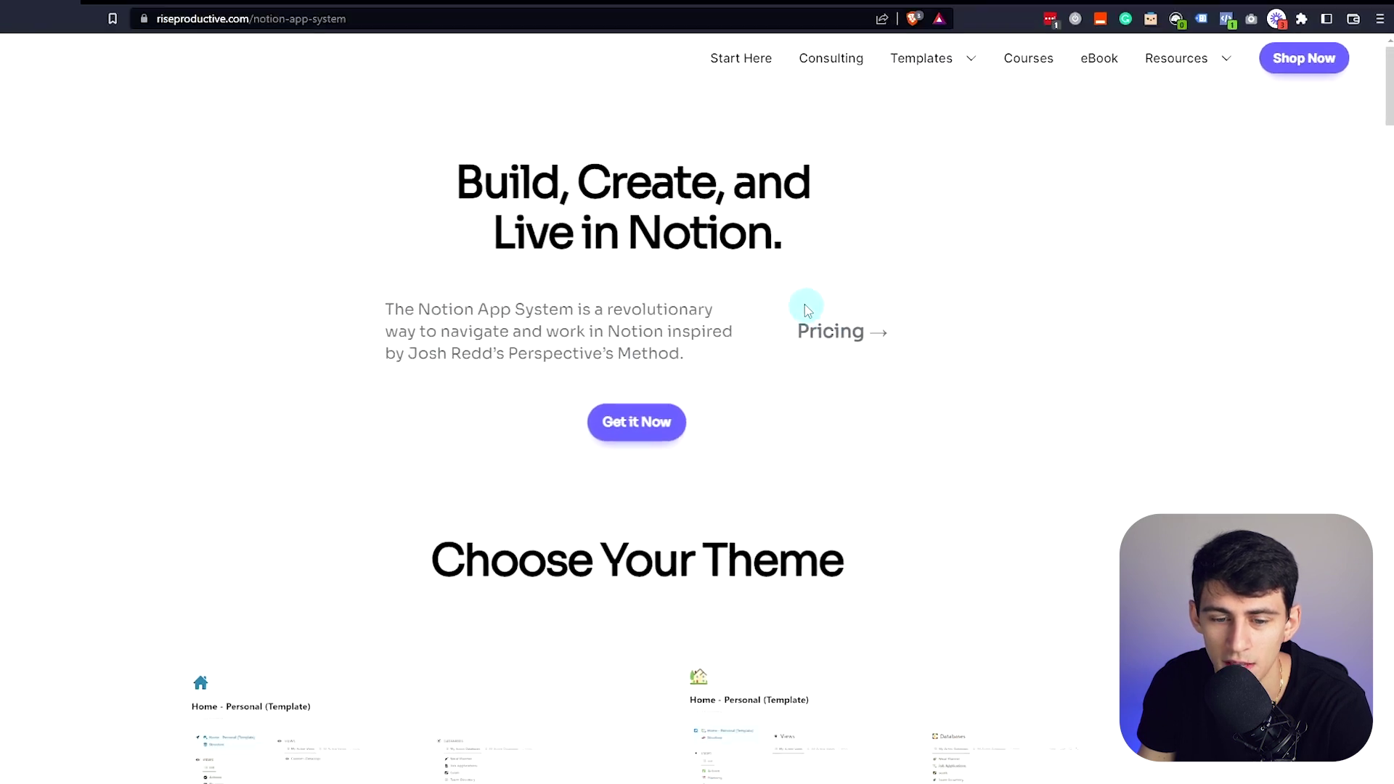
scroll(871, 302, "down", 3)
scroll(997, 313, "down", 15)
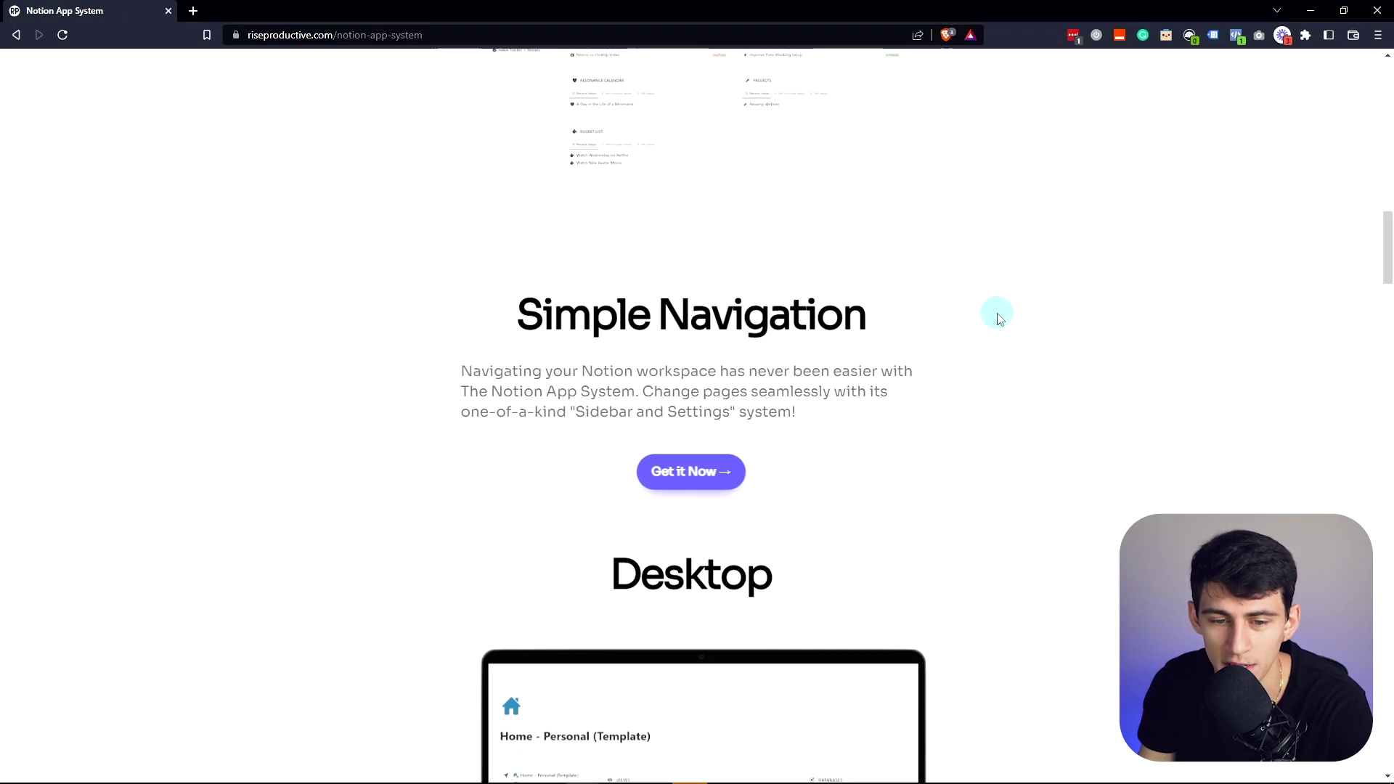
scroll(998, 317, "down", 20)
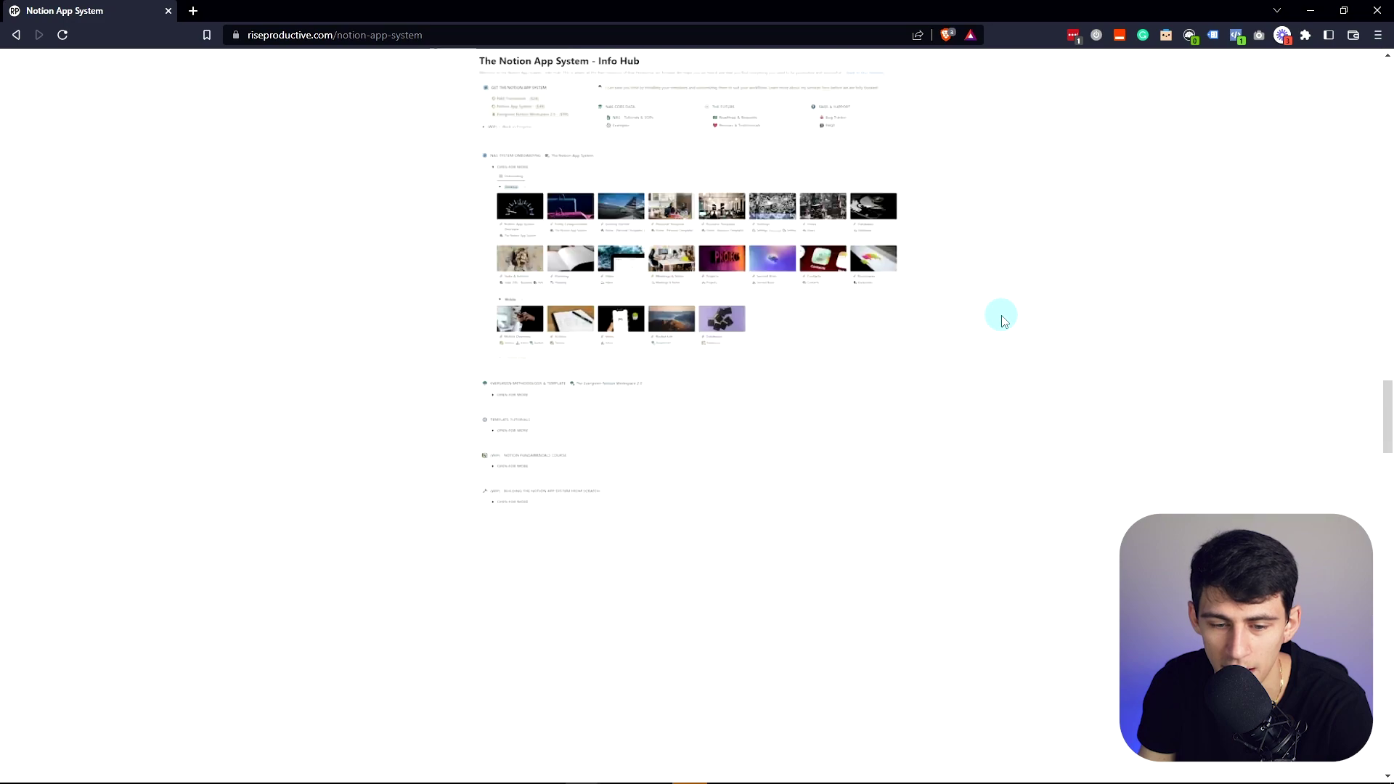